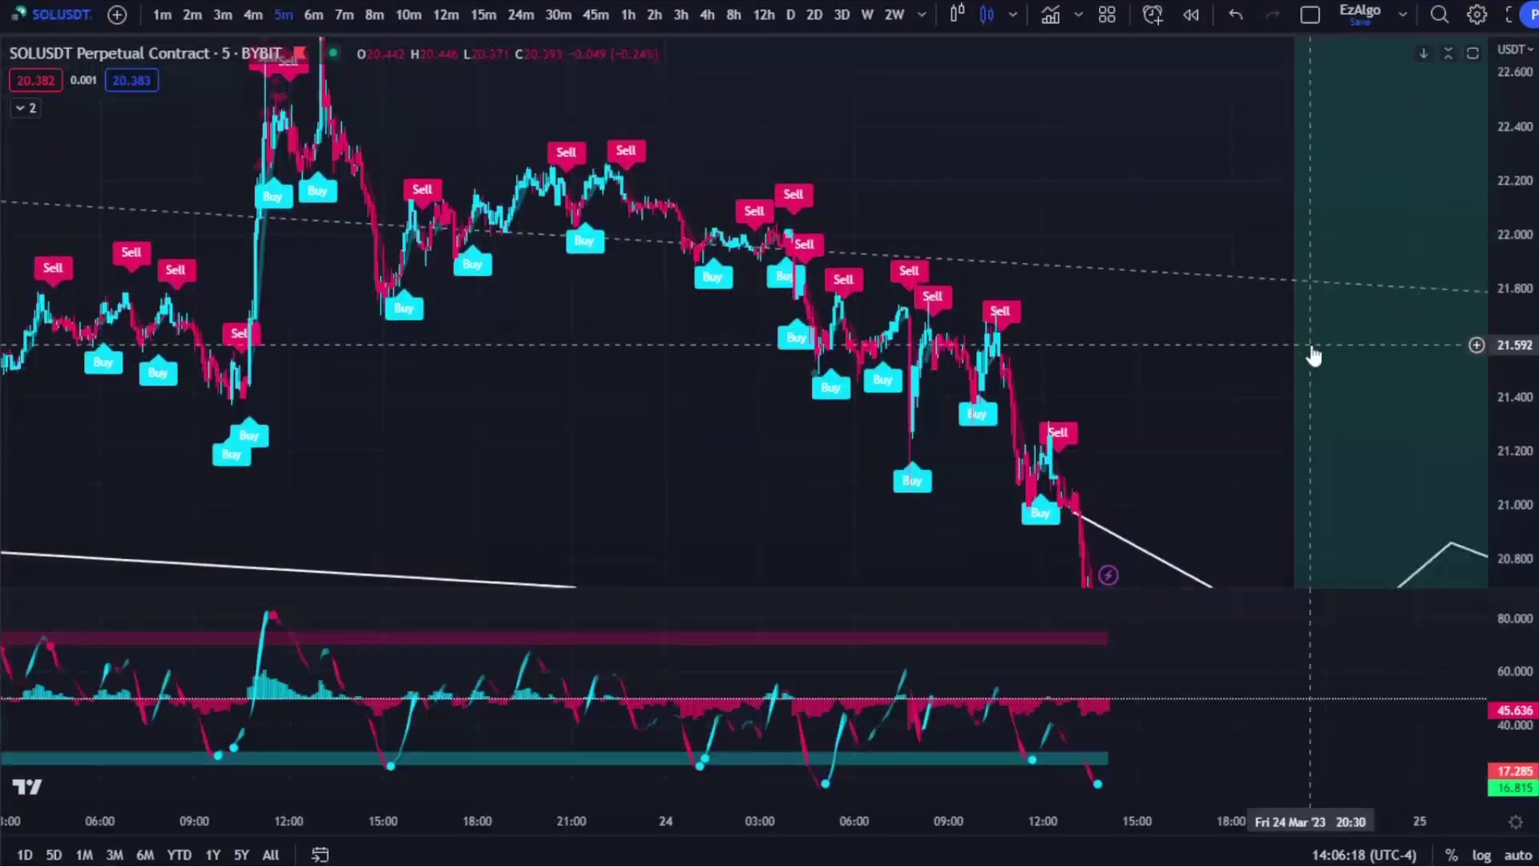
- Switch the SOLUSDT chart to Heikin Ashi candles and zoom in on the recent bars
left_click(957, 14)
scroll(930, 333, "up", 3)
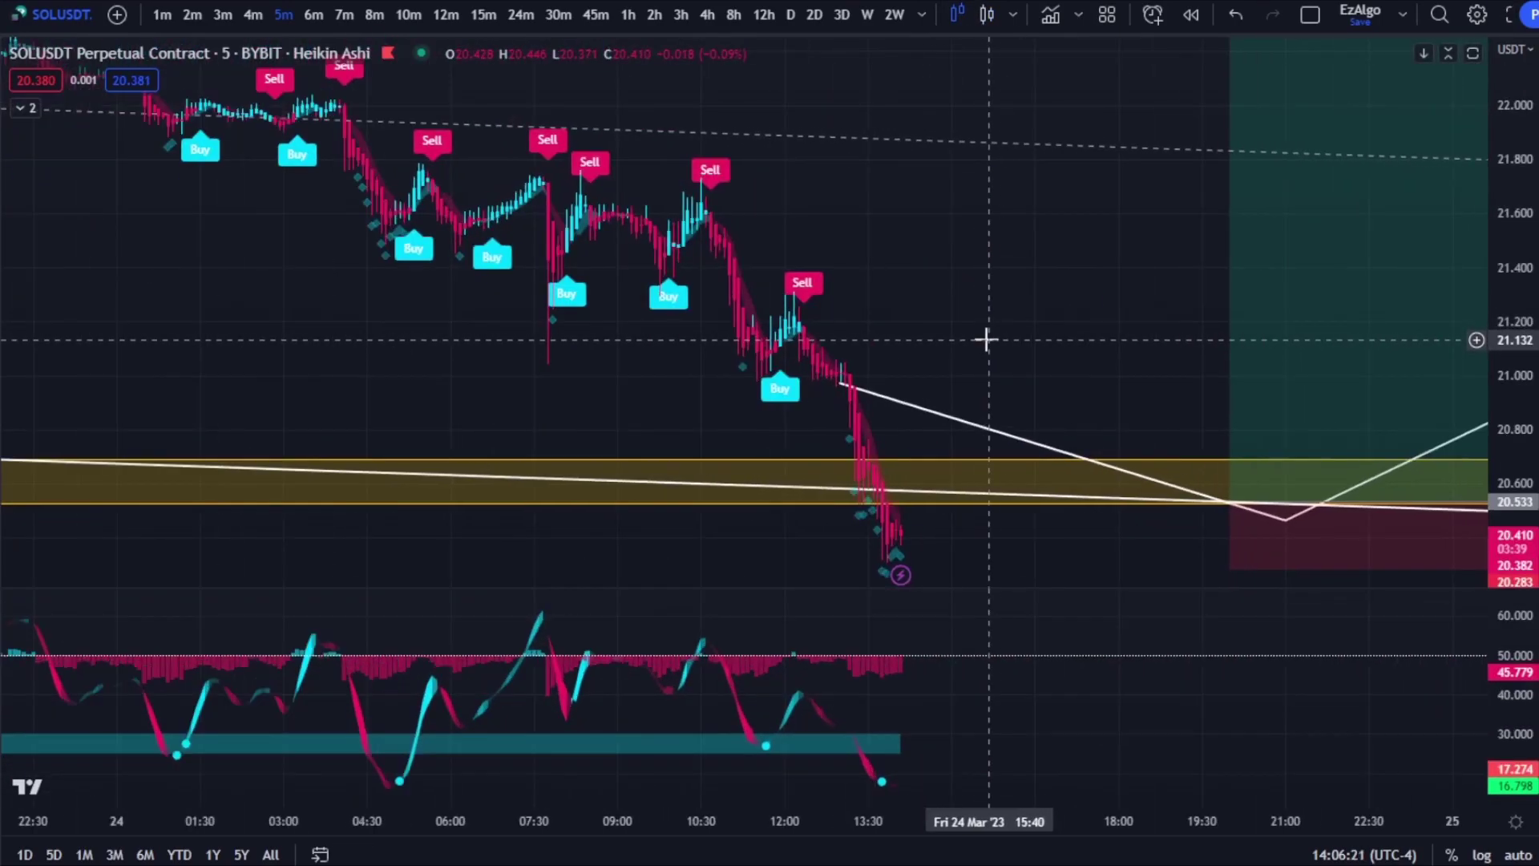
scroll(1016, 320, "up", 3)
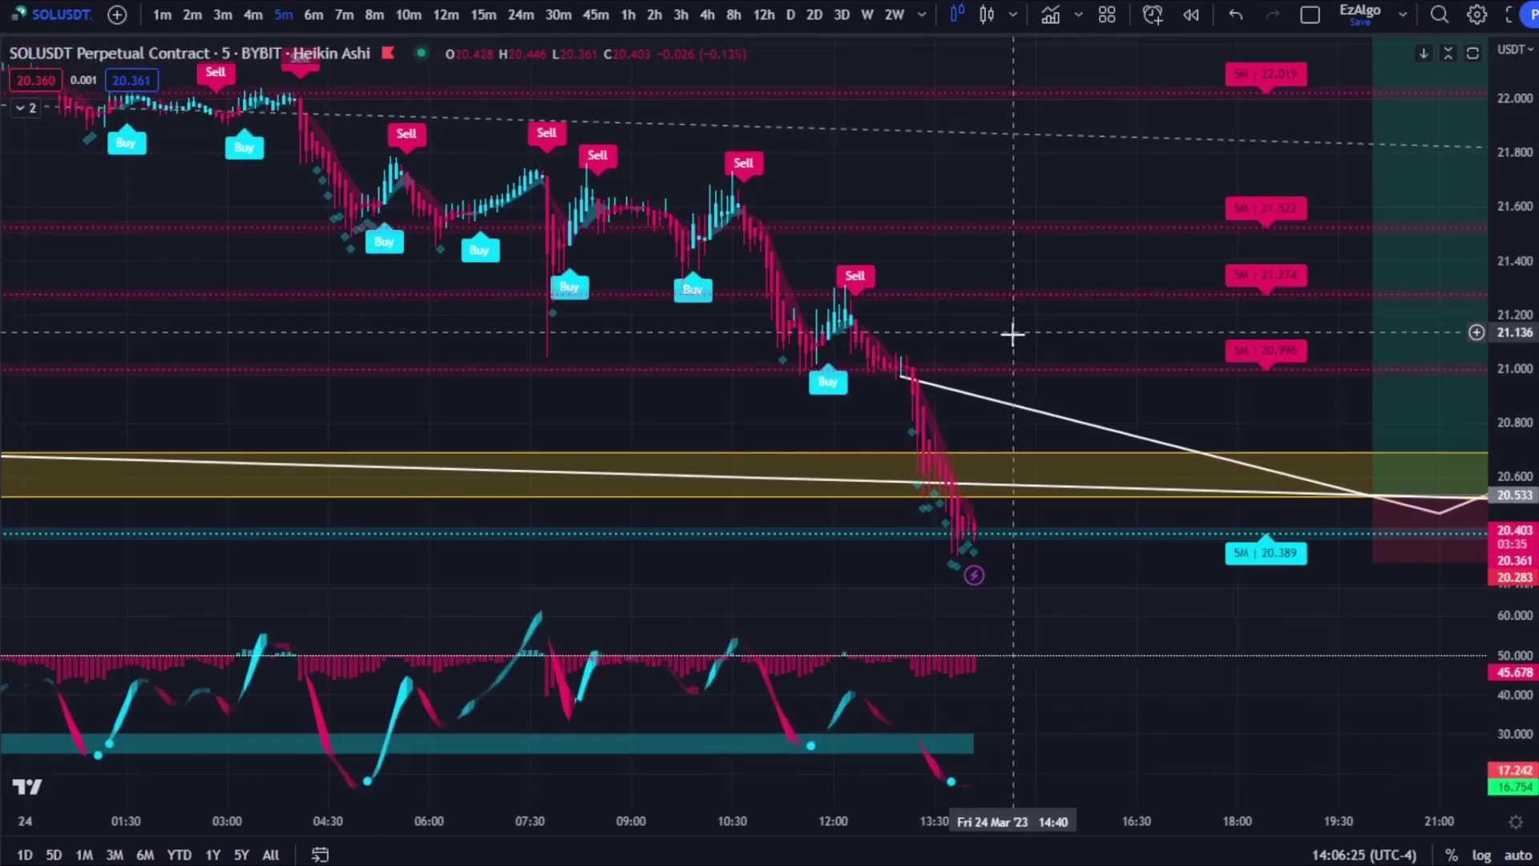
scroll(1012, 333, "up", 2)
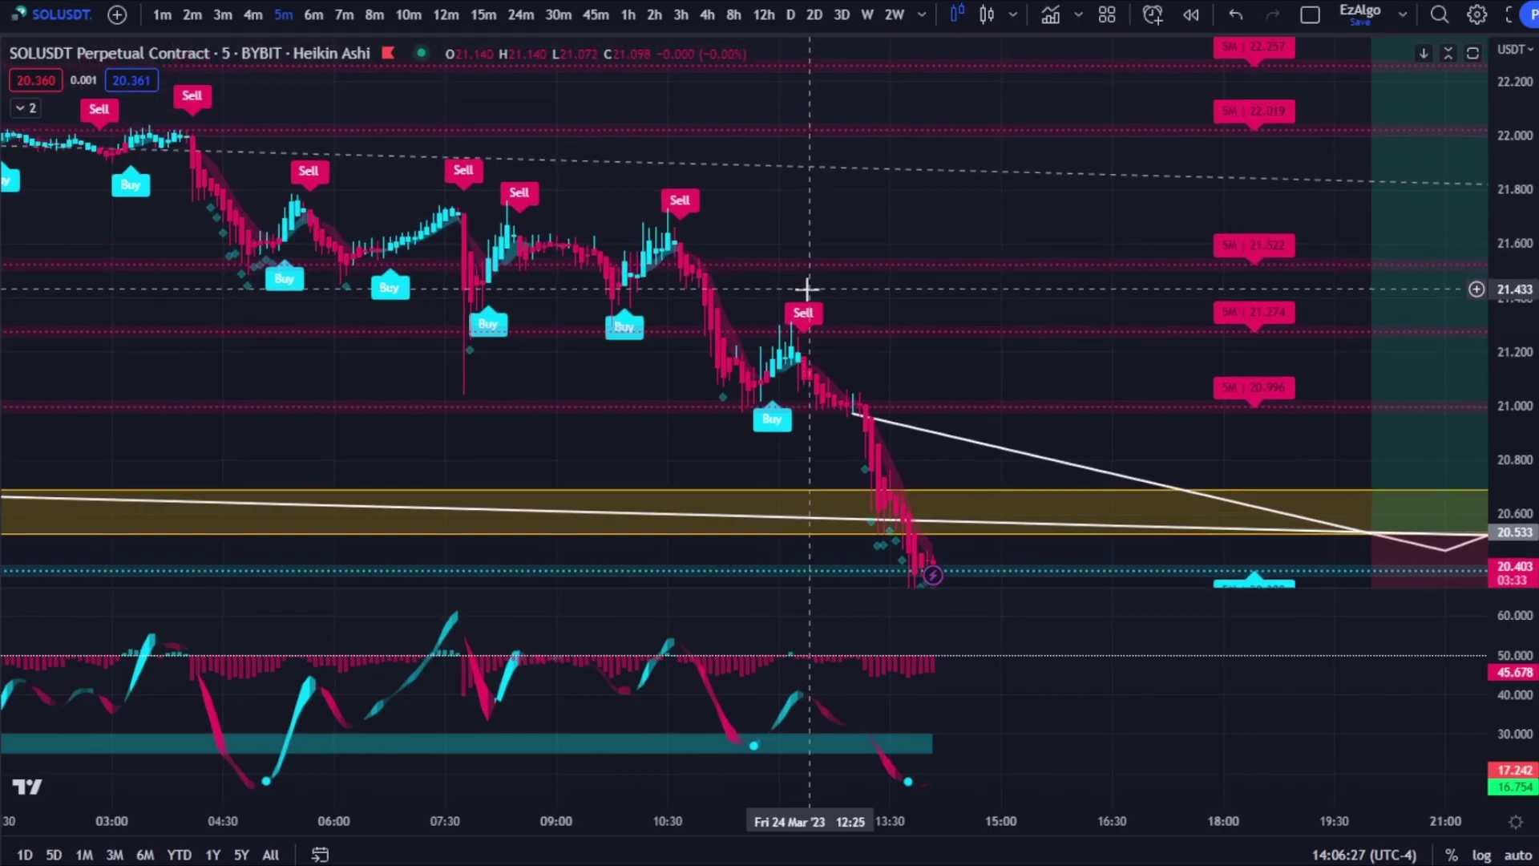
scroll(807, 289, "down", 1)
scroll(362, 268, "up", 1)
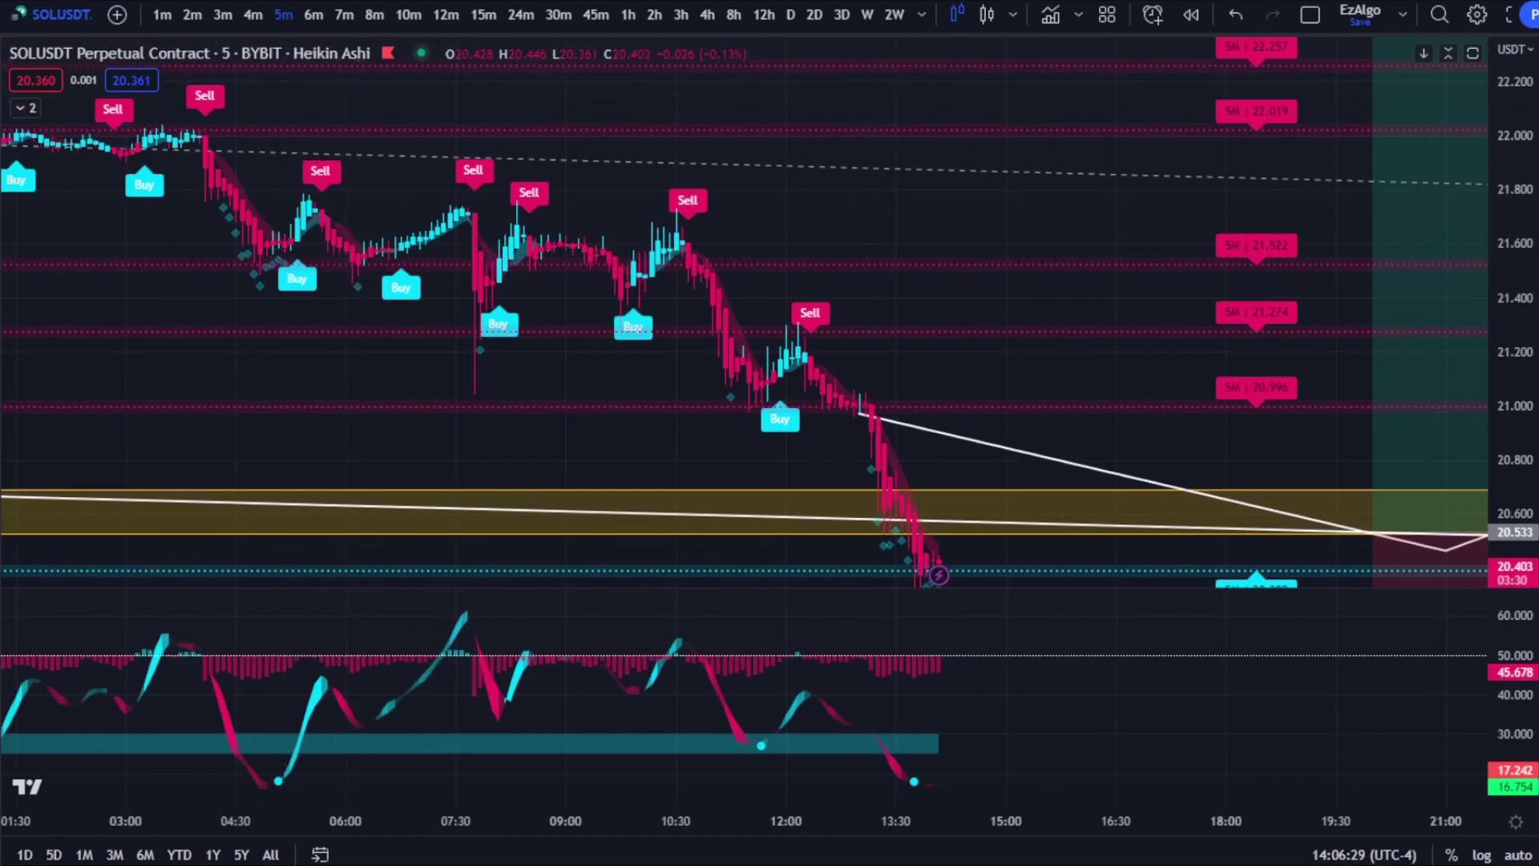
- Measure the recent price drop with the ruler, then pan the 45-minute chart to recent candles
left_click(688, 275, "shift")
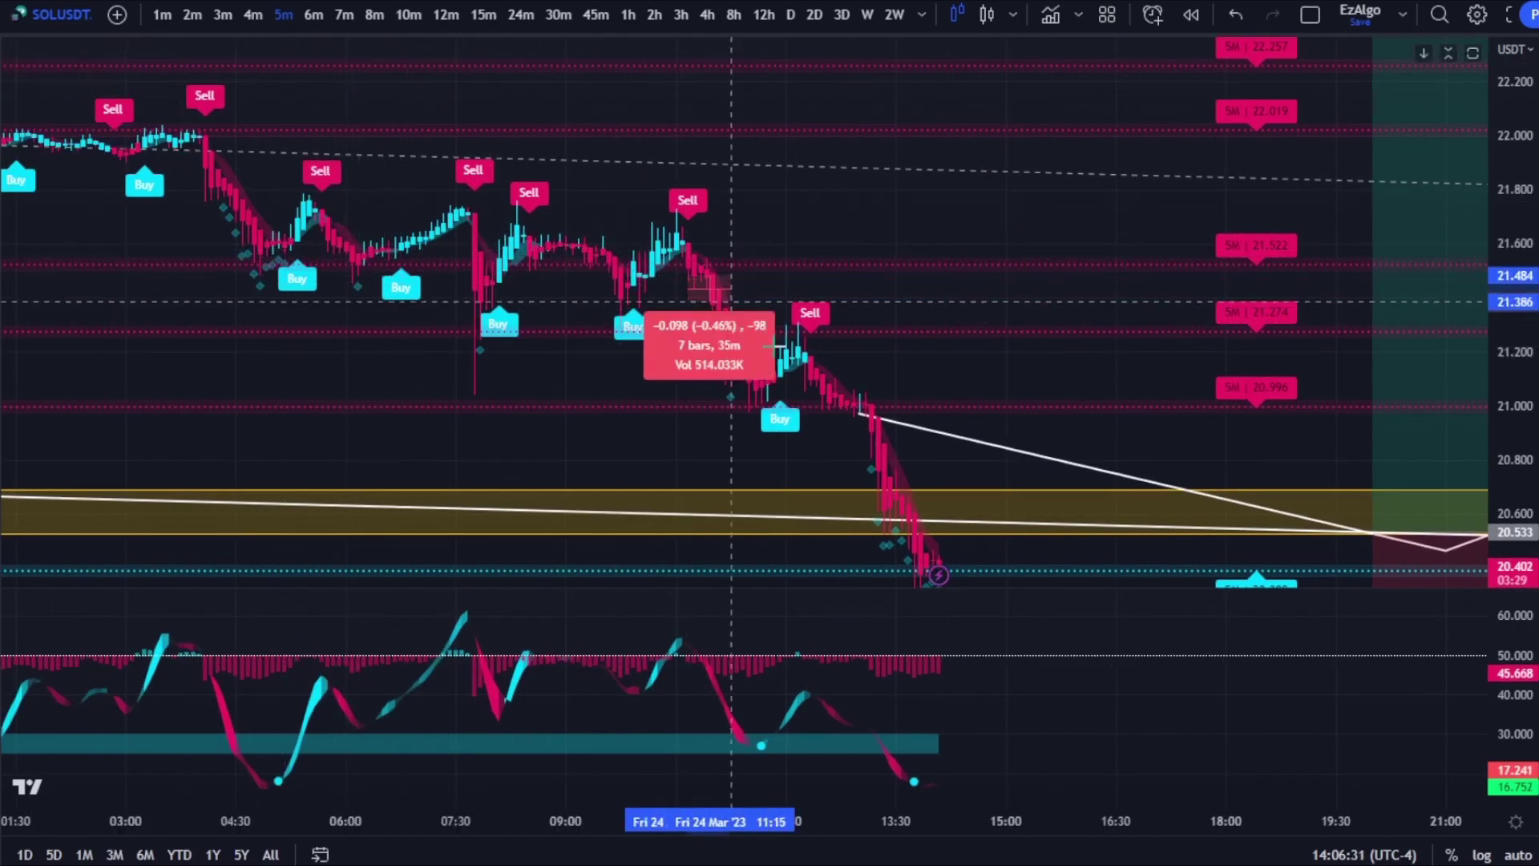
left_click(786, 382)
left_click_drag(897, 332, 859, 258)
left_click_drag(1053, 336, 1042, 323)
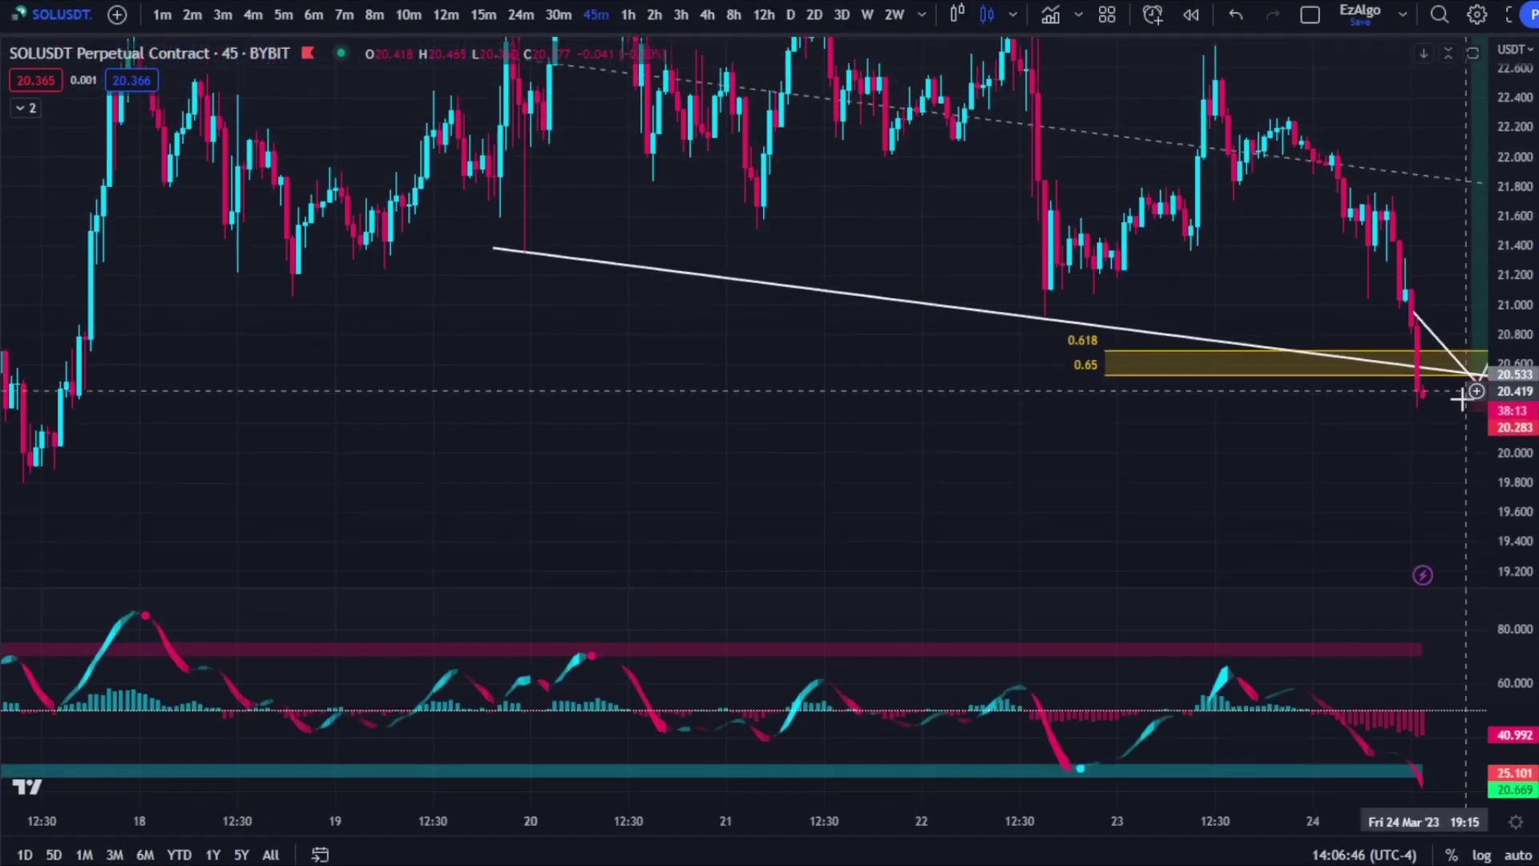
left_click_drag(1254, 447, 945, 469)
scroll(954, 447, "down", 1)
left_click_drag(1019, 332, 888, 363)
scroll(921, 361, "down", 2)
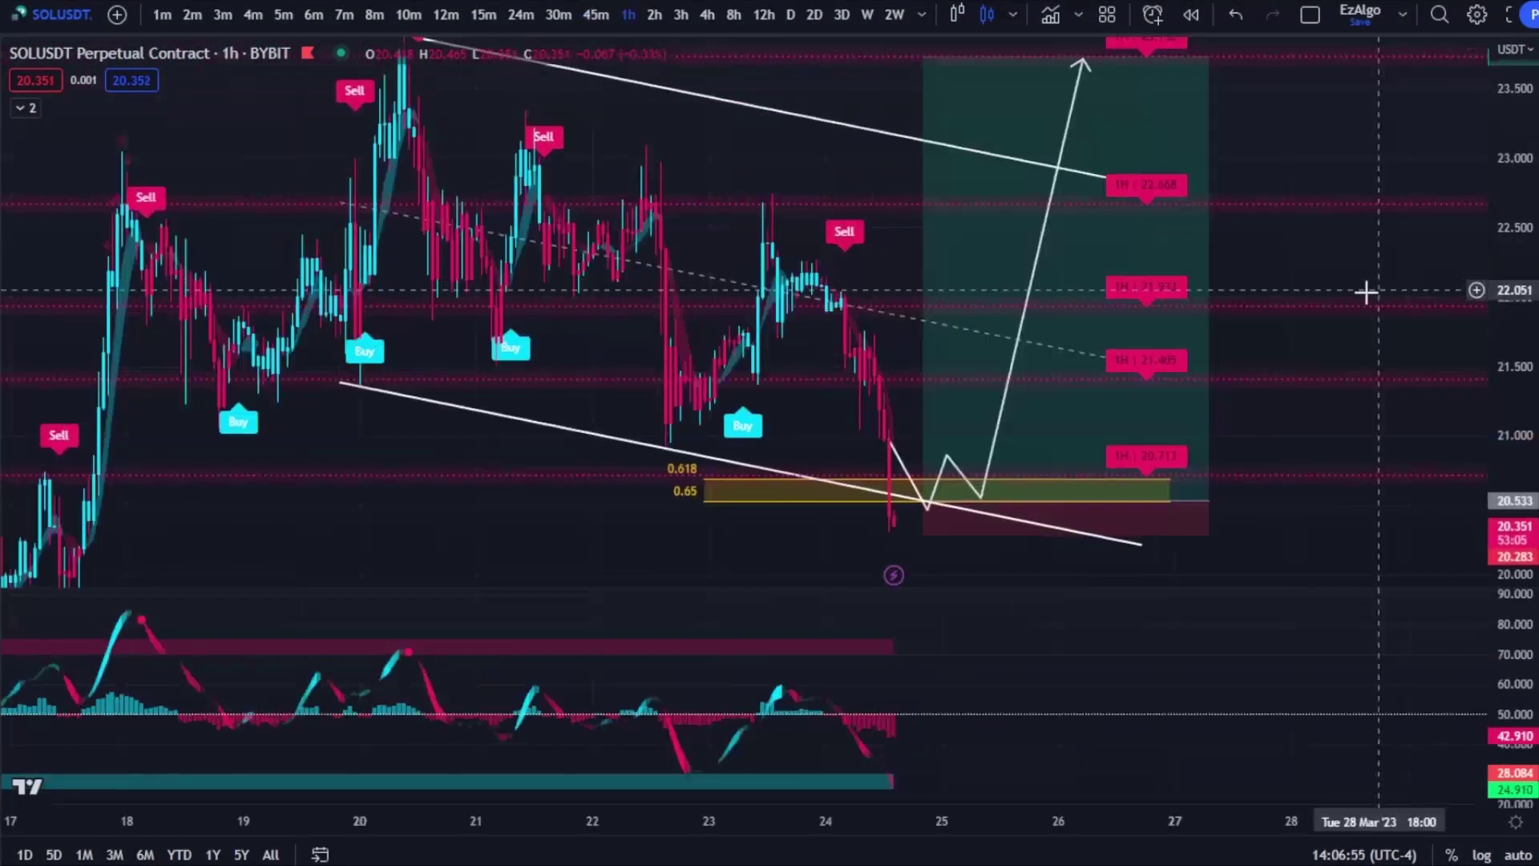
left_click_drag(1352, 301, 1399, 260)
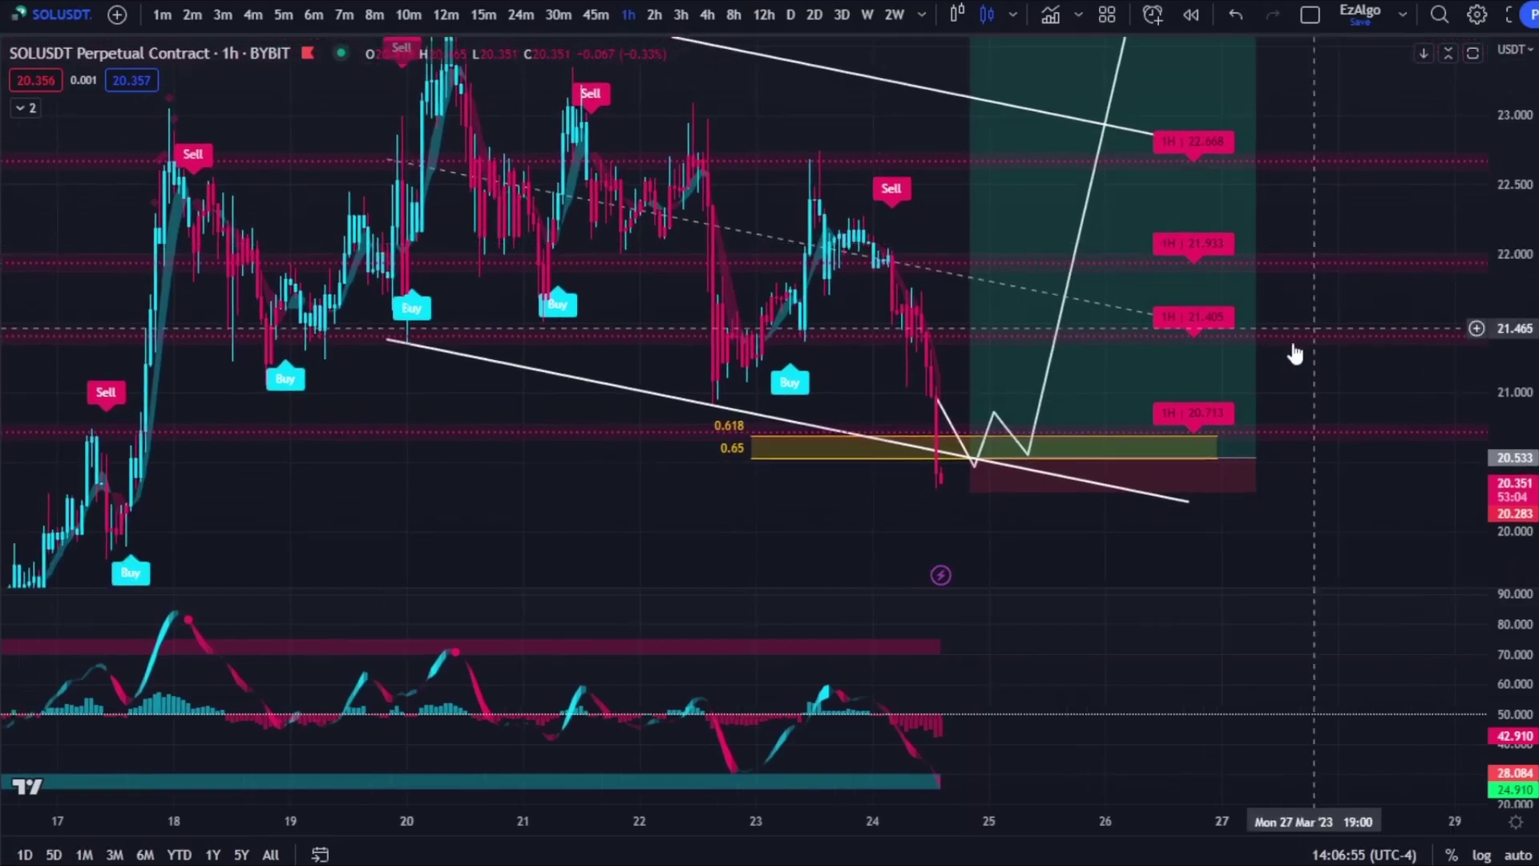
scroll(1089, 447, "down", 3)
left_click_drag(831, 450, 810, 409)
scroll(850, 429, "down", 1)
left_click_drag(892, 461, 897, 439)
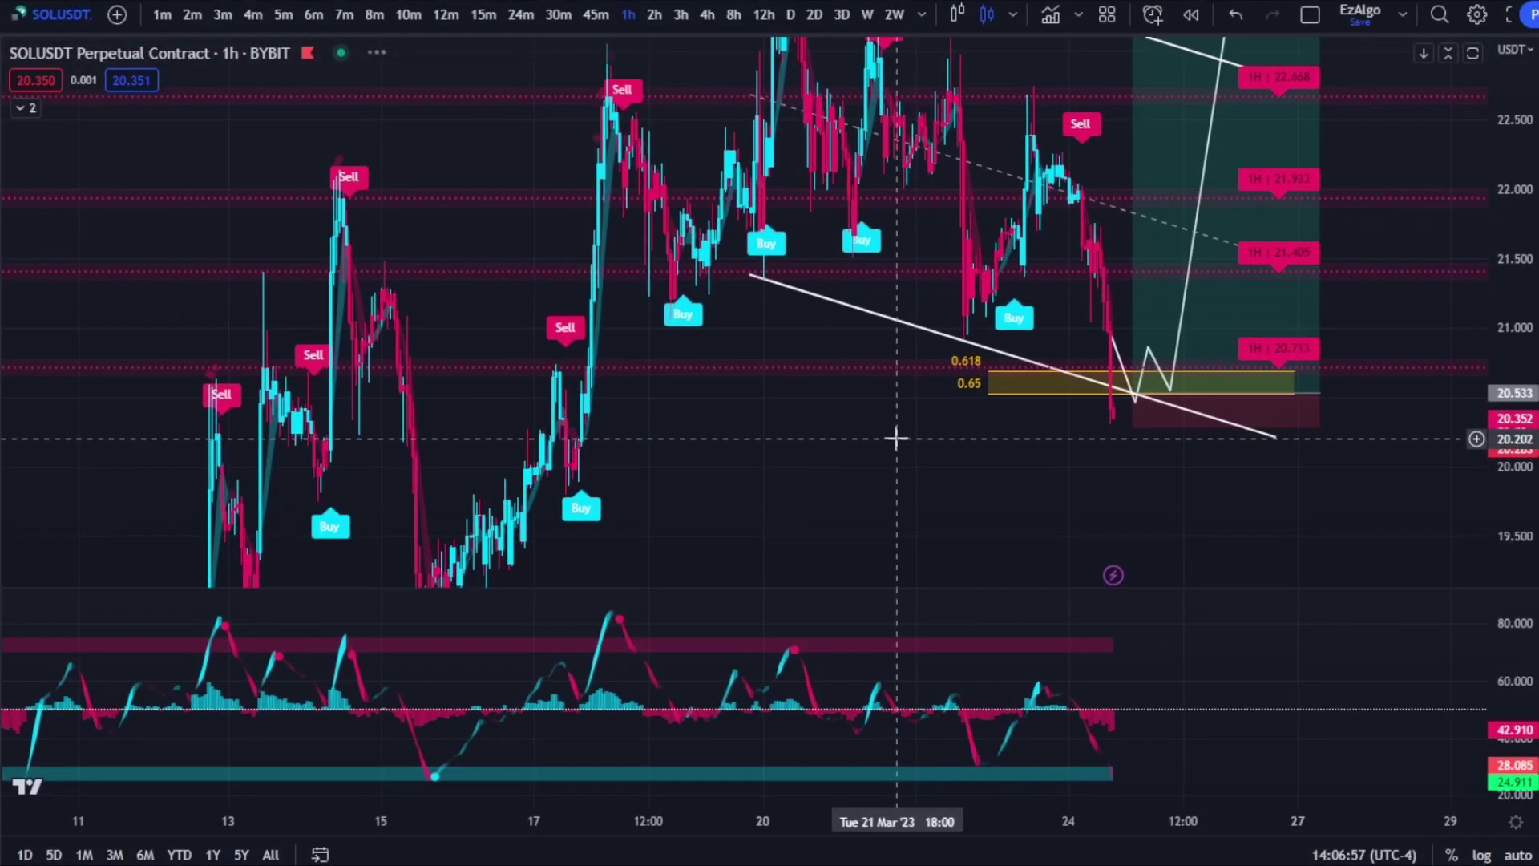
scroll(895, 438, "down", 2)
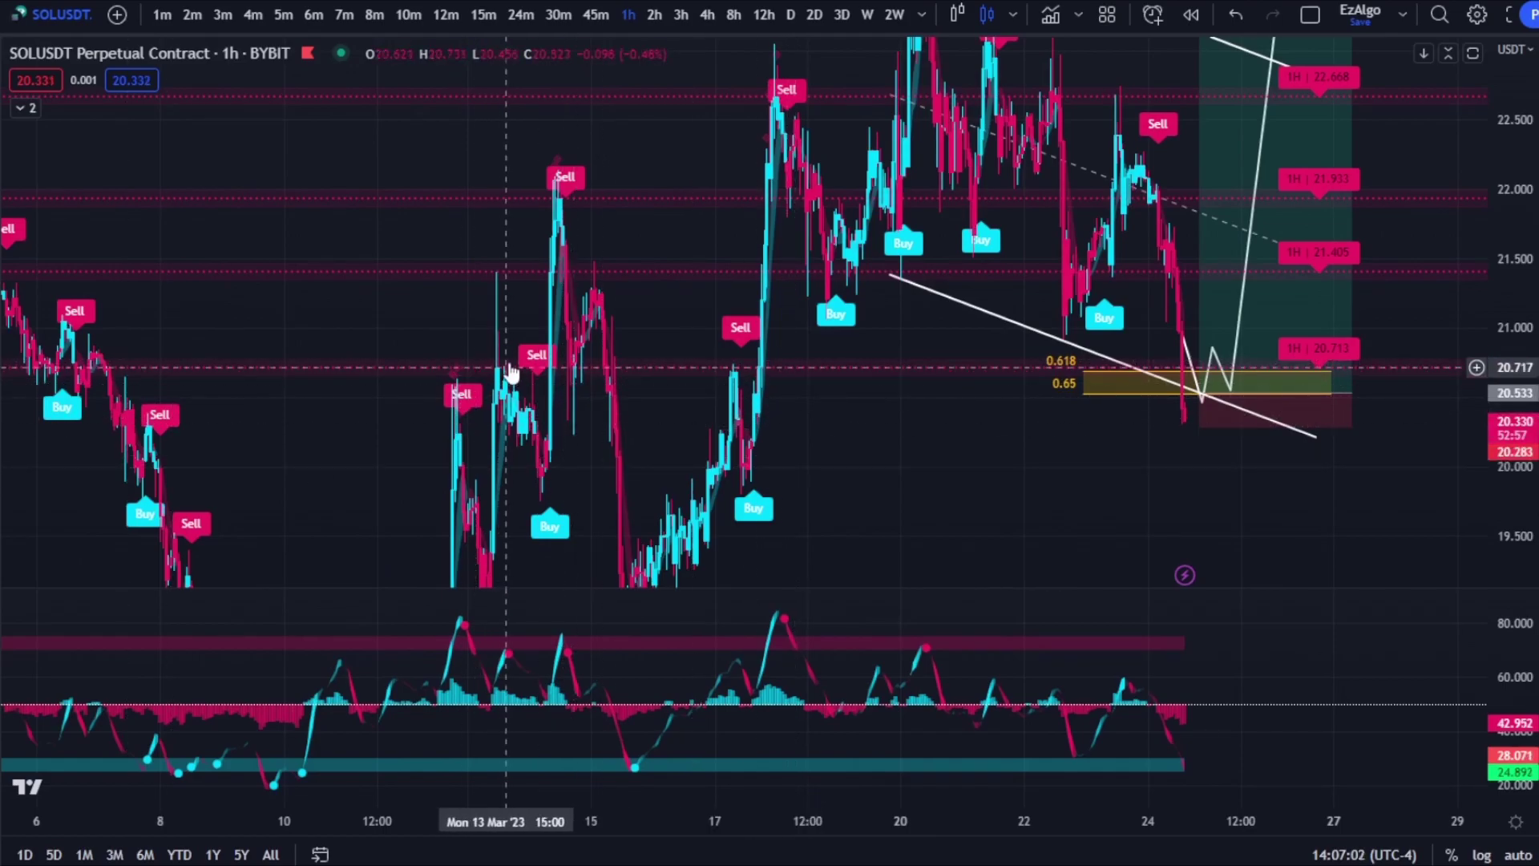
scroll(852, 399, "up", 2)
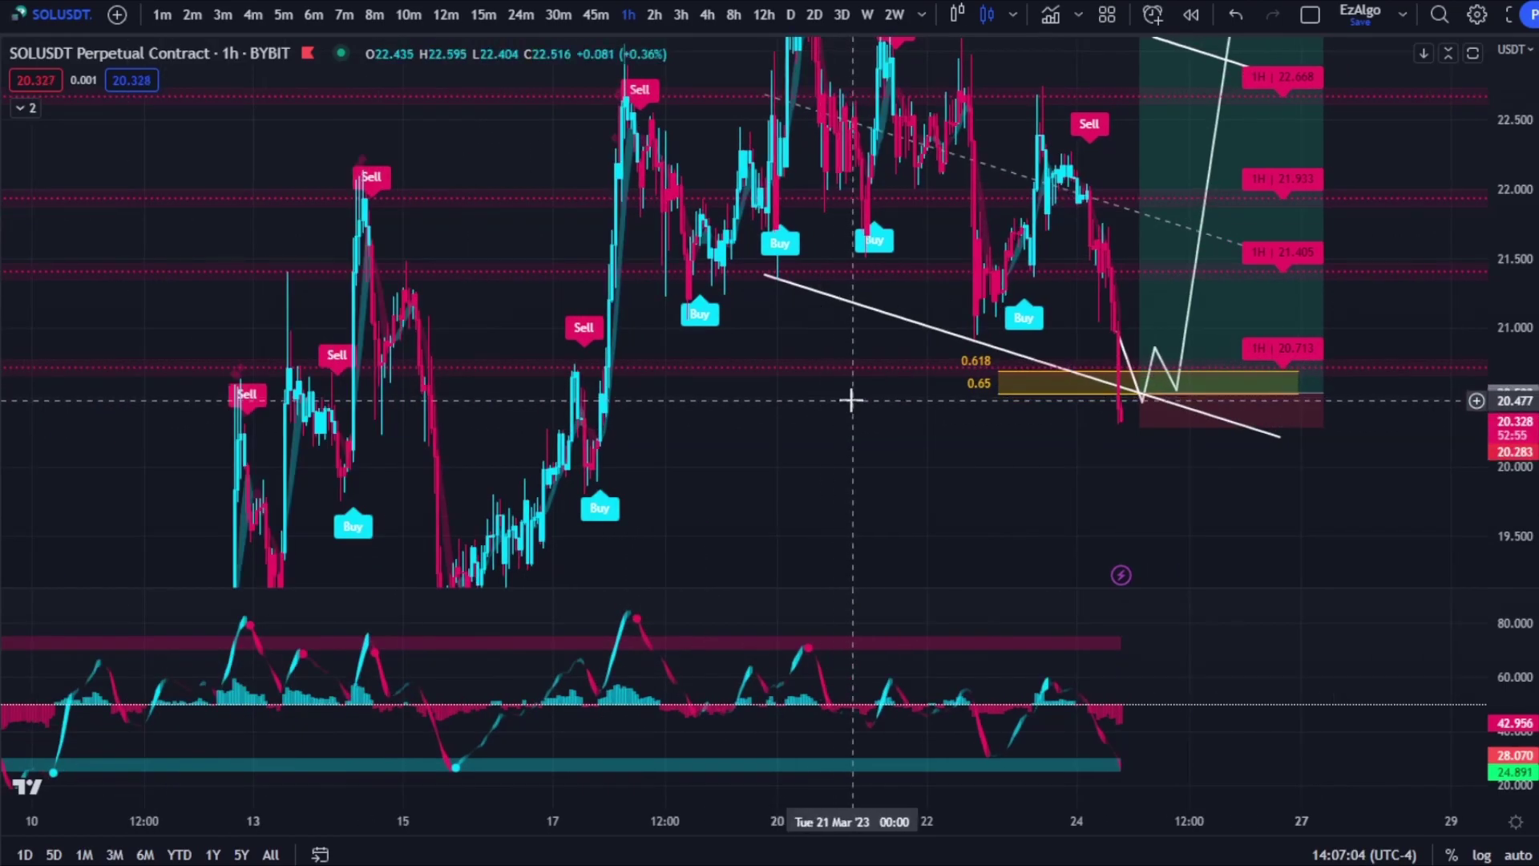
scroll(886, 450, "up", 1)
scroll(965, 449, "up", 1)
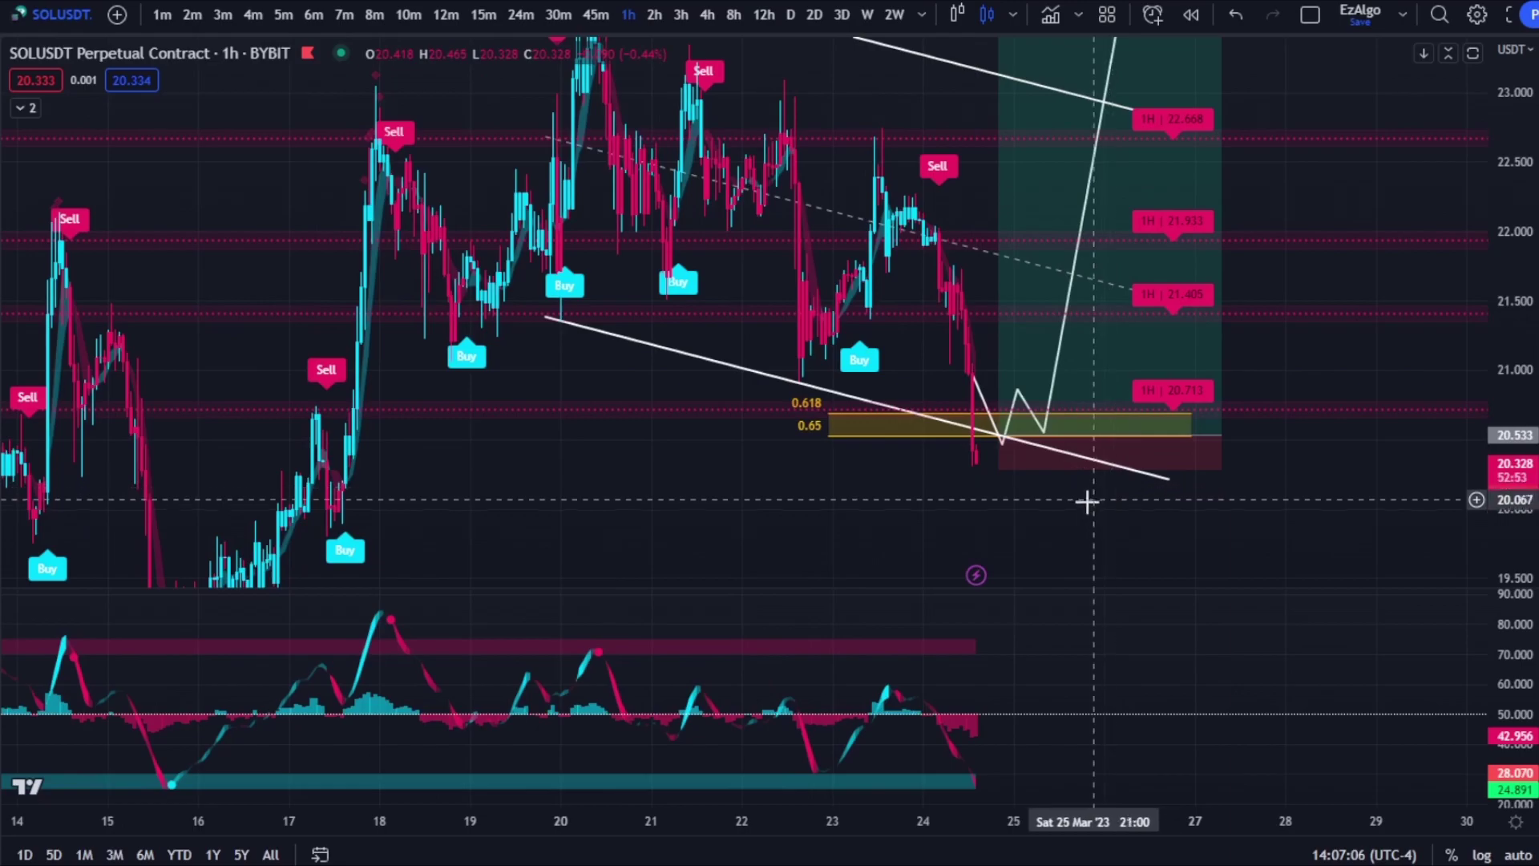
scroll(1023, 440, "down", 2)
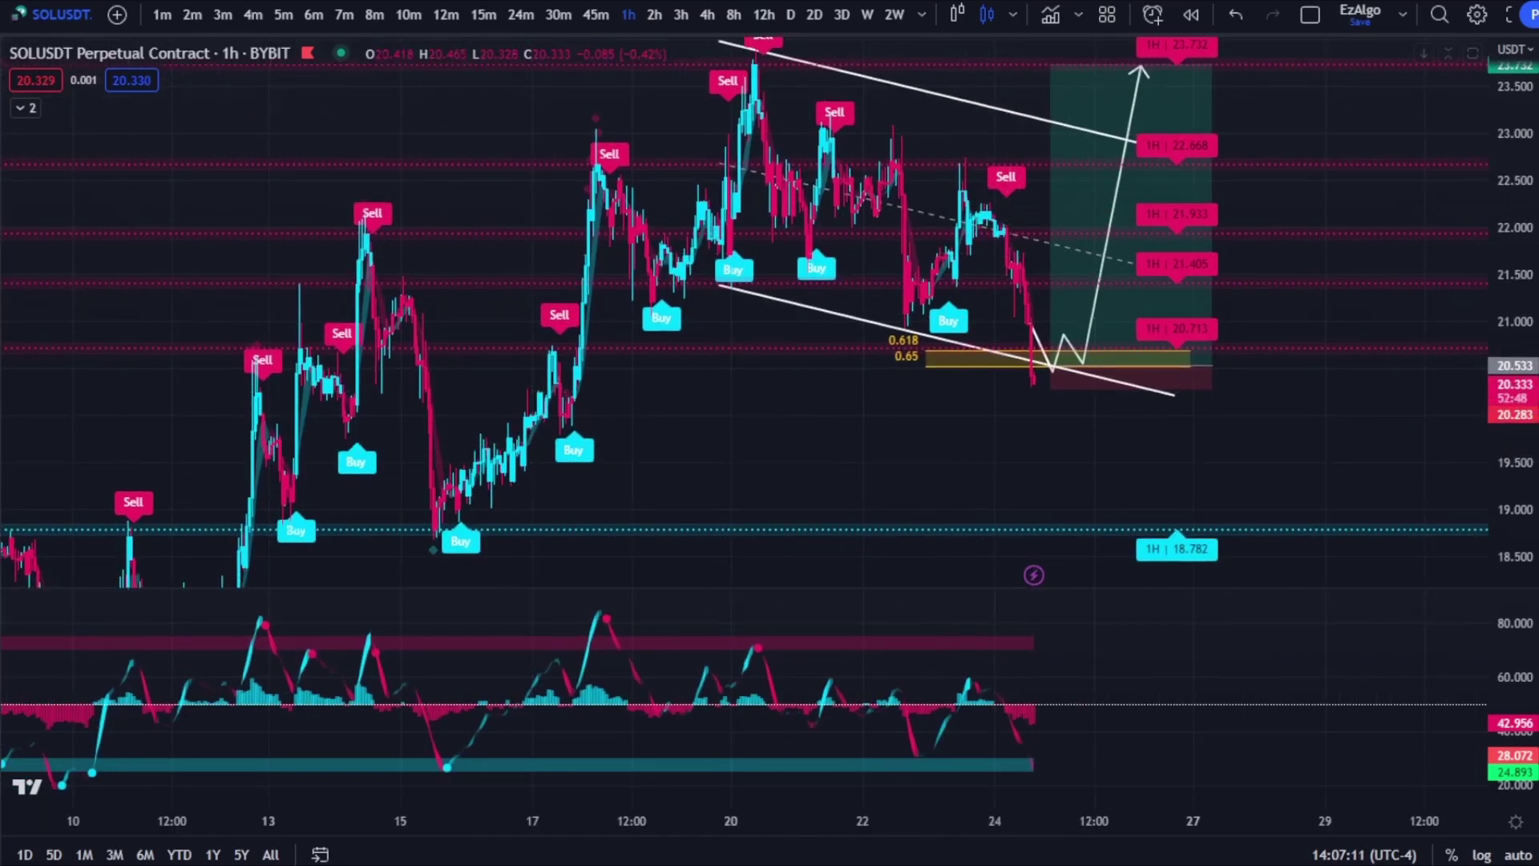
left_click(613, 539)
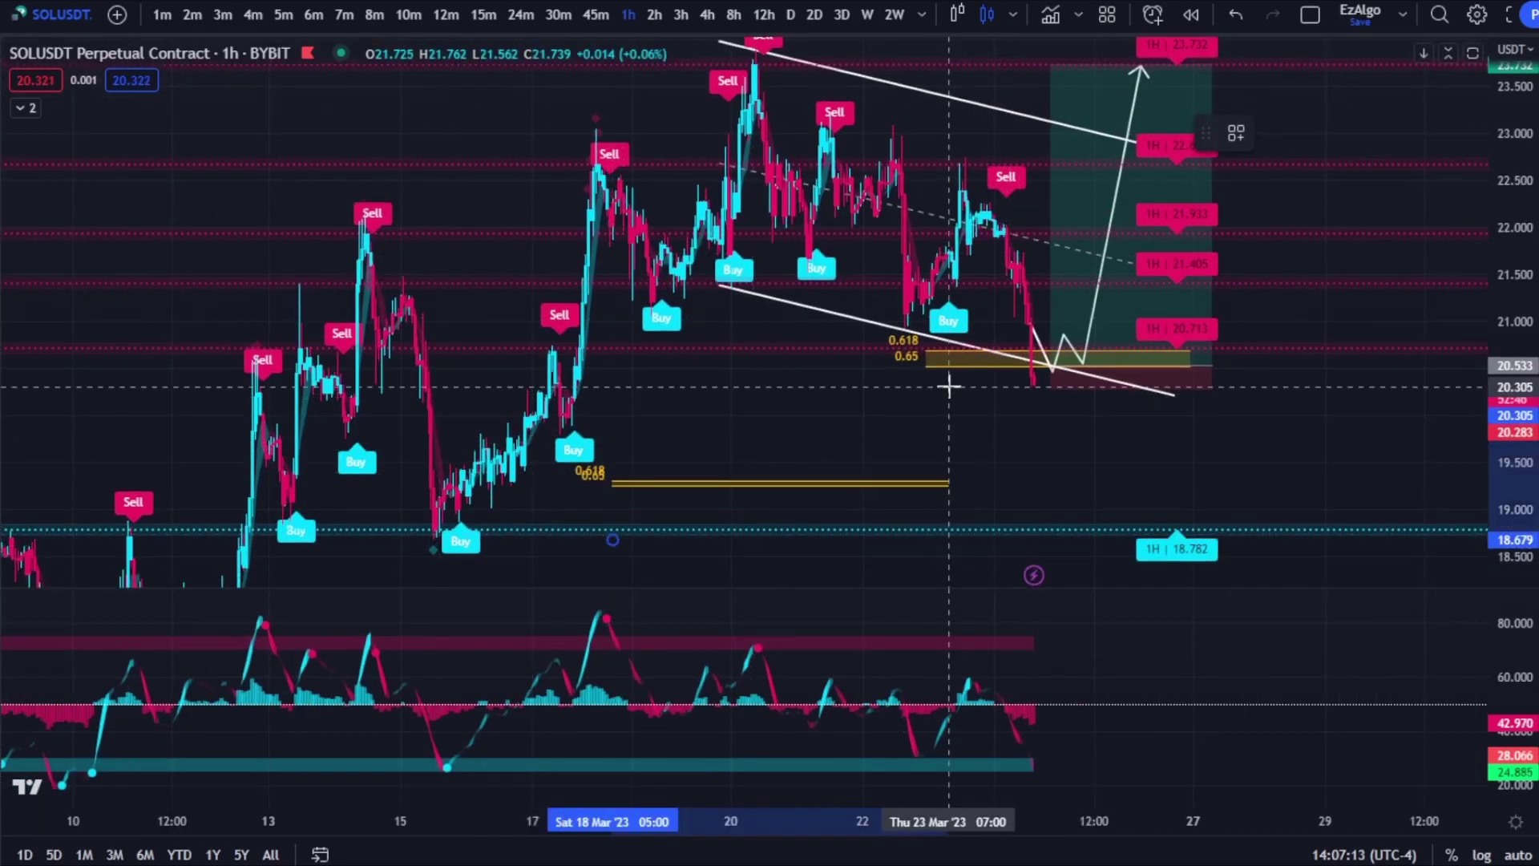
key("Escape")
left_click_drag(1517, 401, 1513, 272)
left_click_drag(1343, 315, 1333, 433)
scroll(1340, 393, "up", 3)
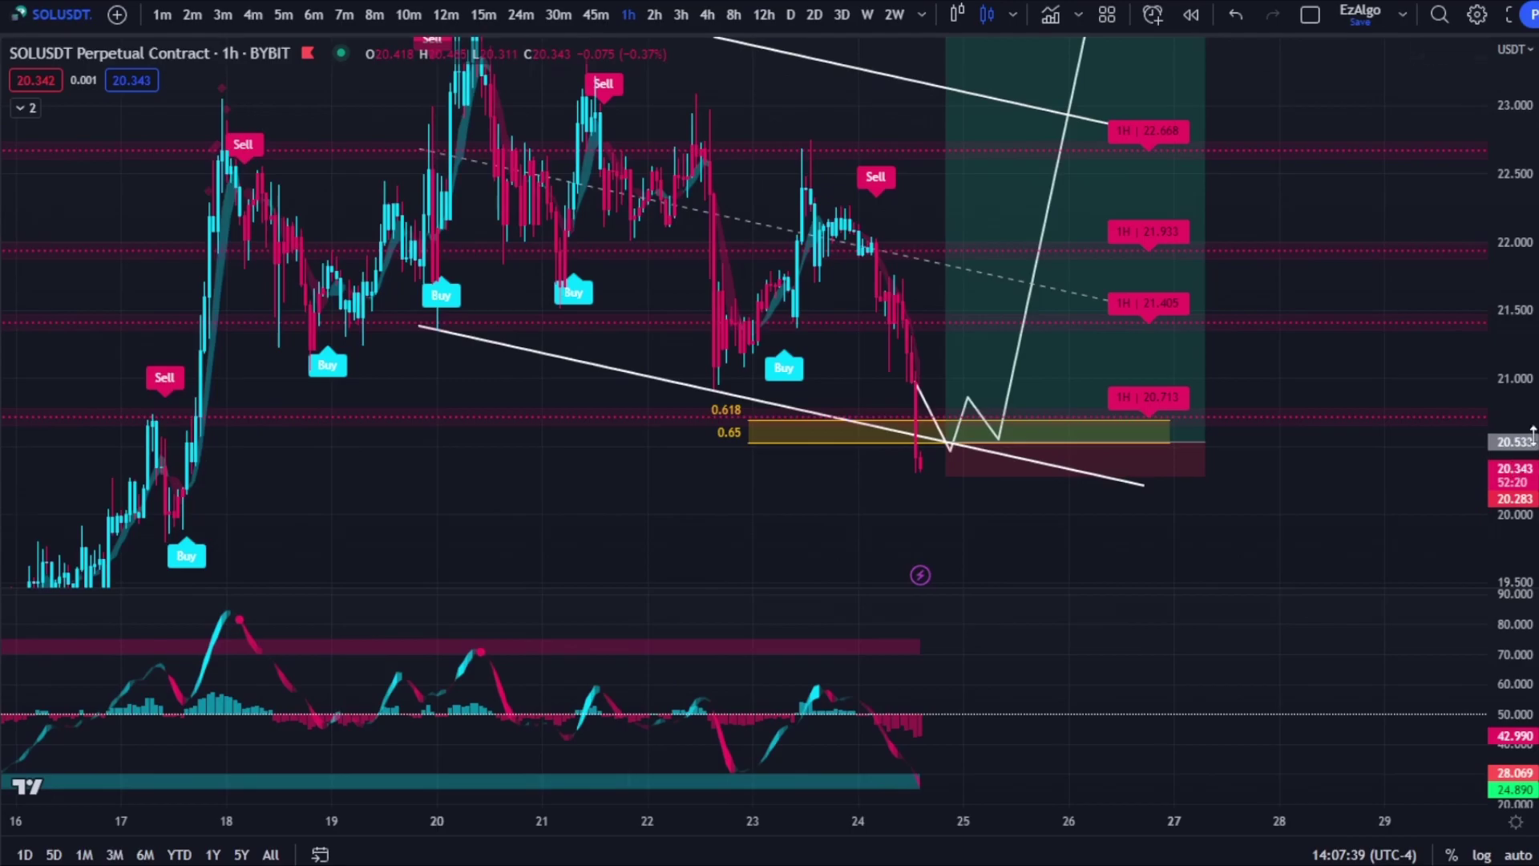
- Stretch the price scale and sketch a brush curve below the latest candles
left_click_drag(1534, 436, 1529, 388)
left_click_drag(1422, 391, 1416, 401)
scroll(1417, 401, "down", 1)
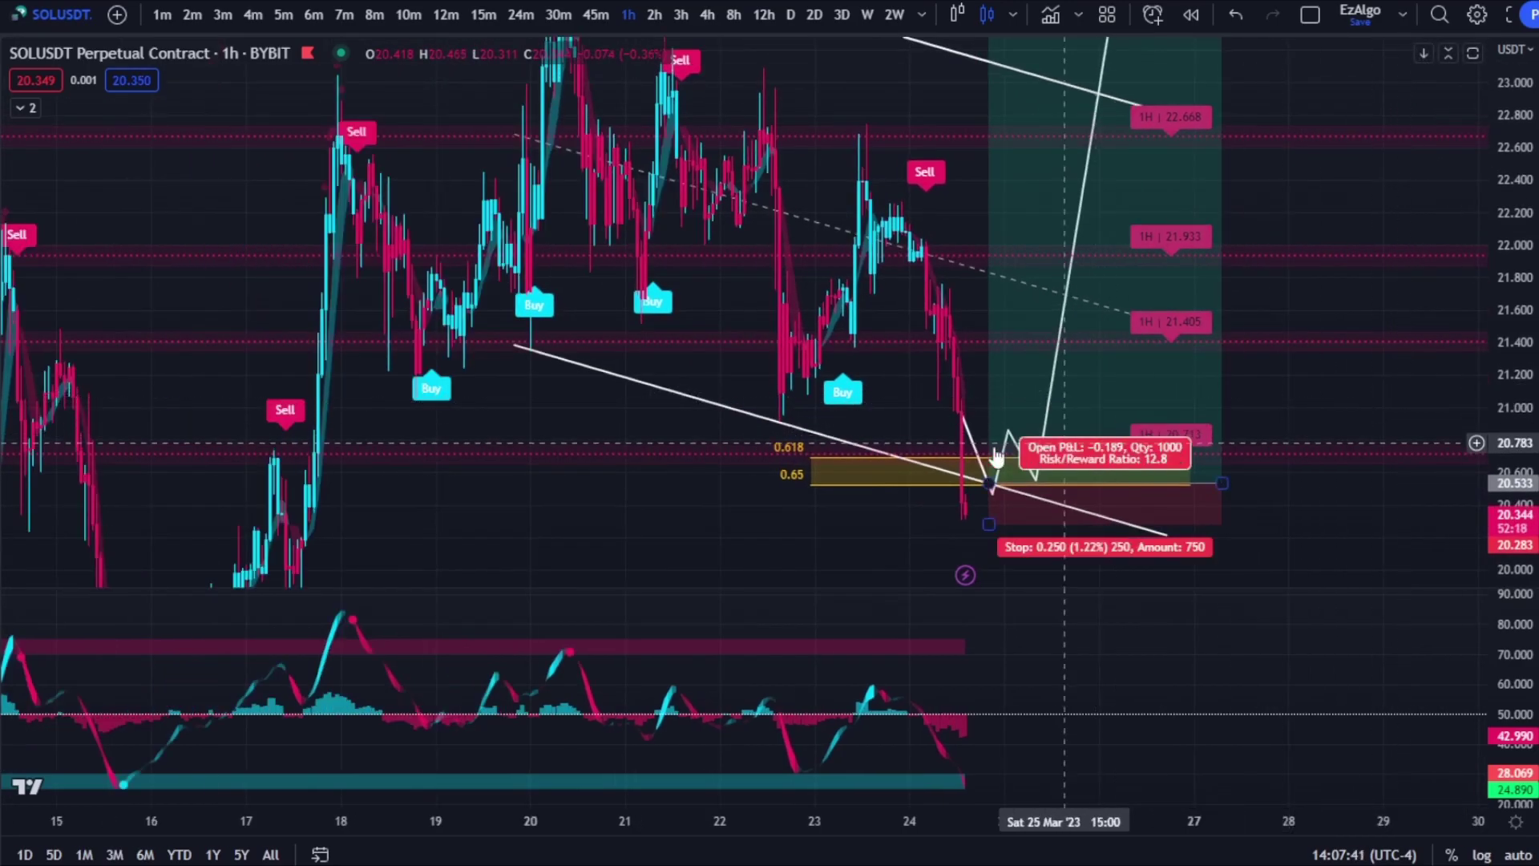
left_click_drag(715, 351, 713, 354)
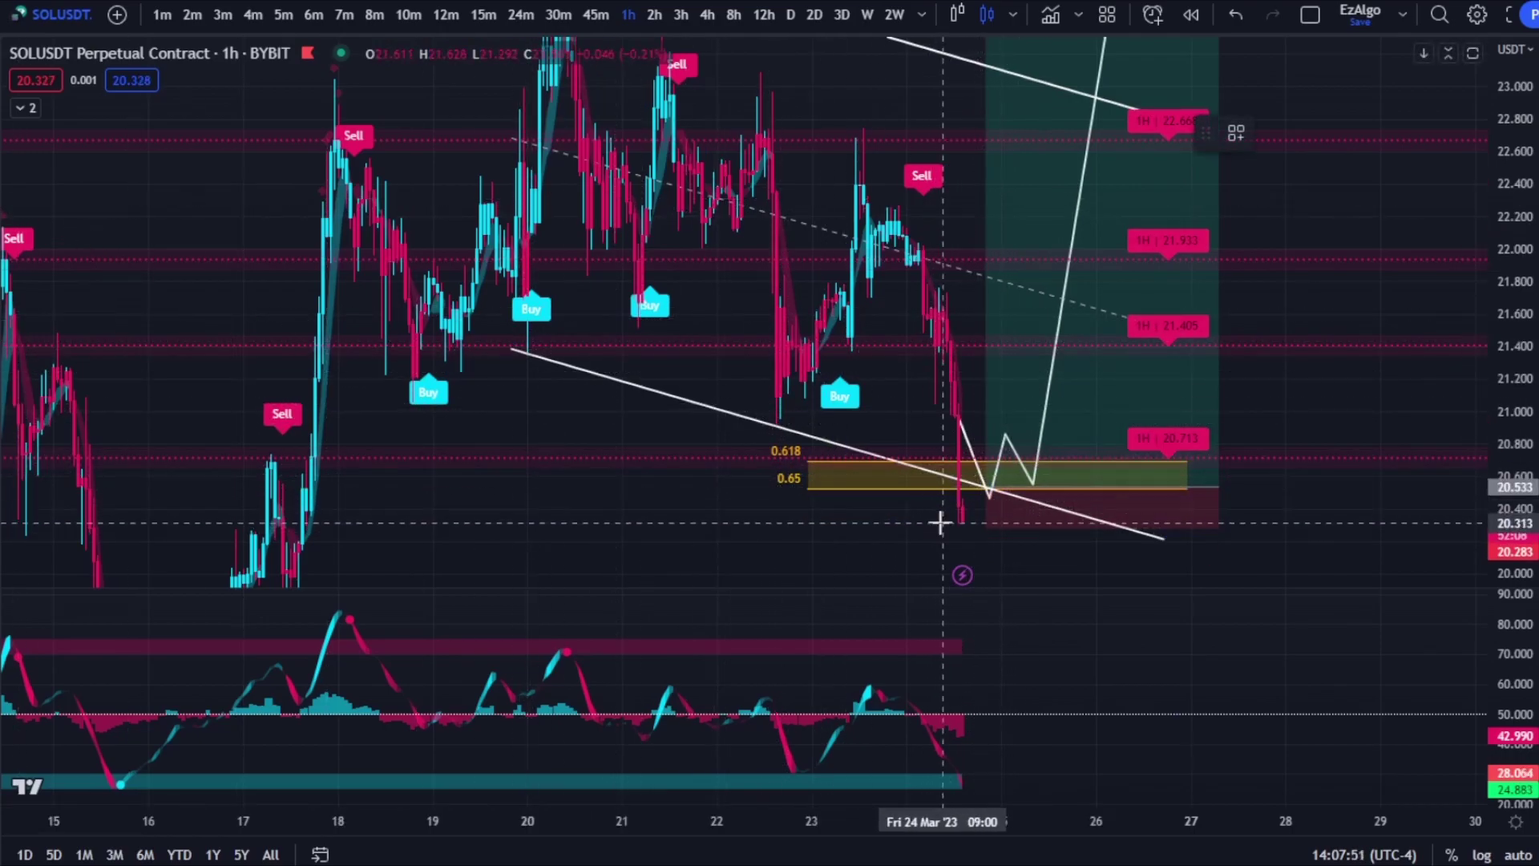
left_click_drag(941, 522, 997, 533)
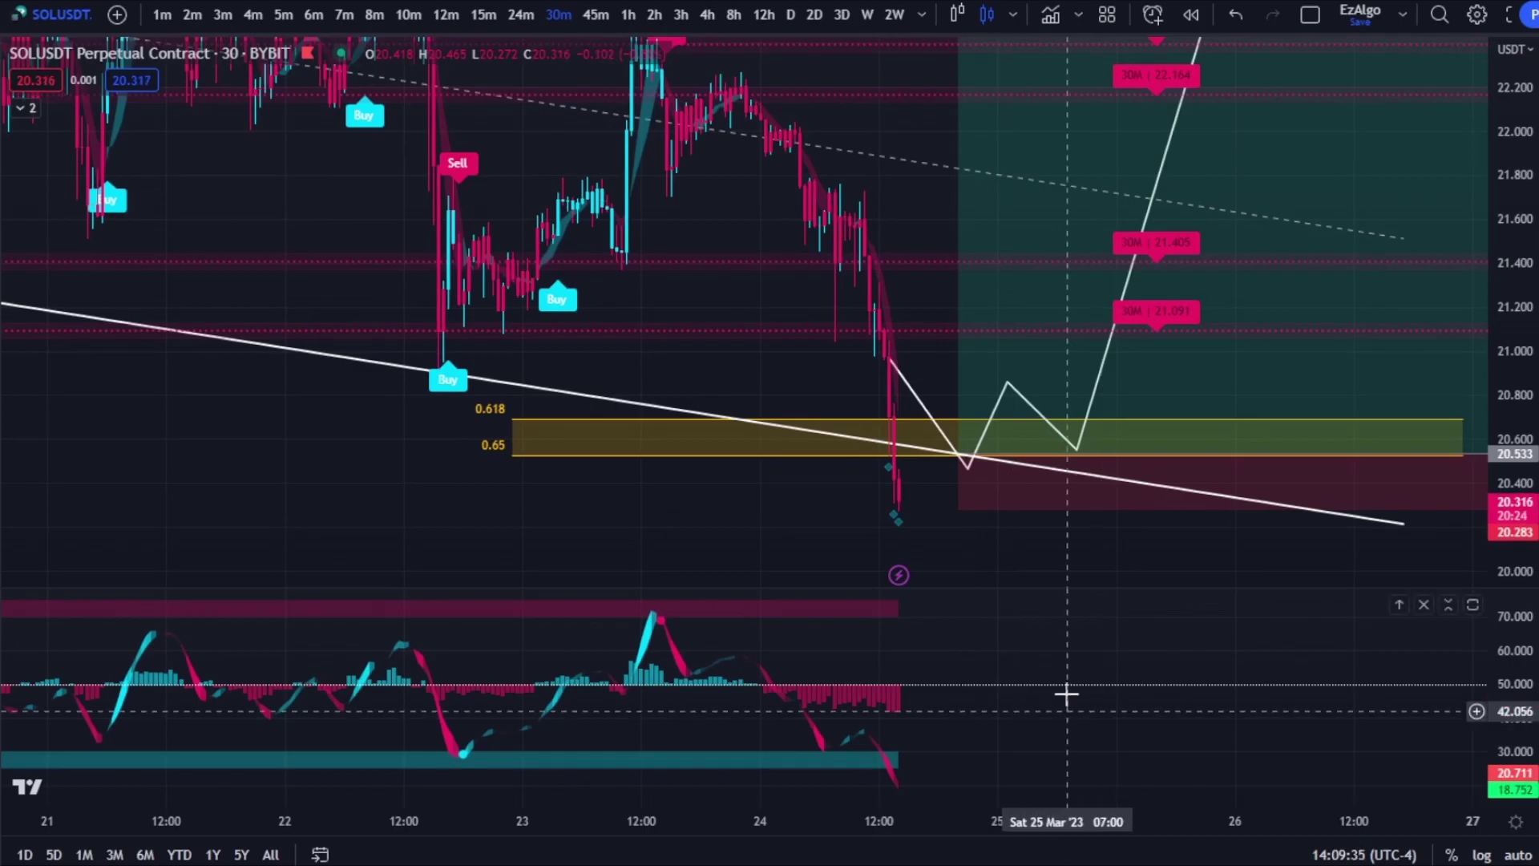
- Switch to Heikin Ashi candles and pan to reveal the projected long position
left_click_drag(1062, 580, 1055, 571)
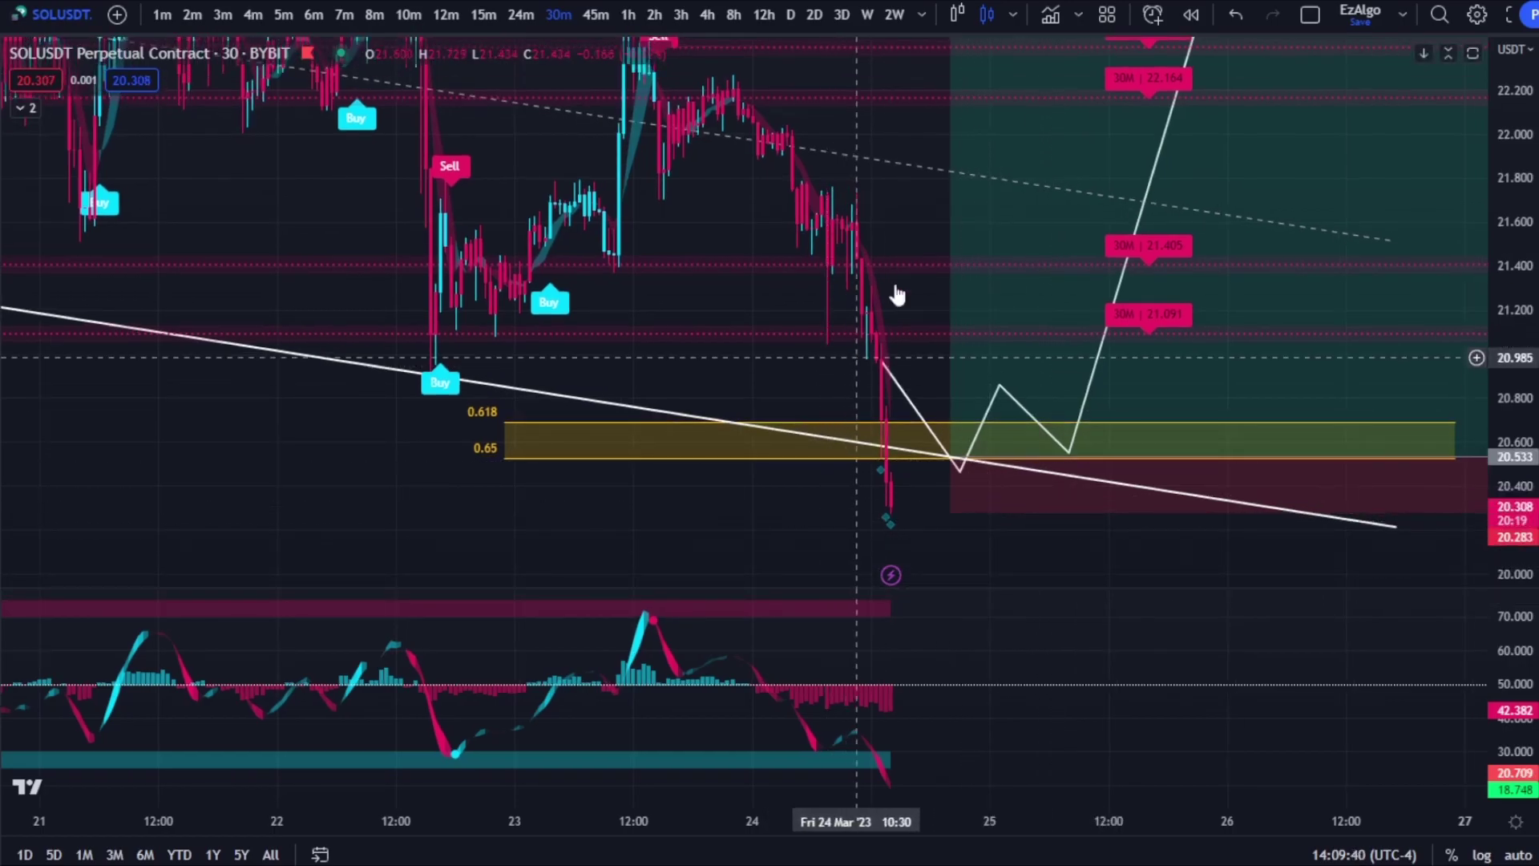
left_click(958, 16)
left_click_drag(1007, 369, 640, 360)
left_click_drag(864, 333, 674, 354)
scroll(874, 433, "up", 2)
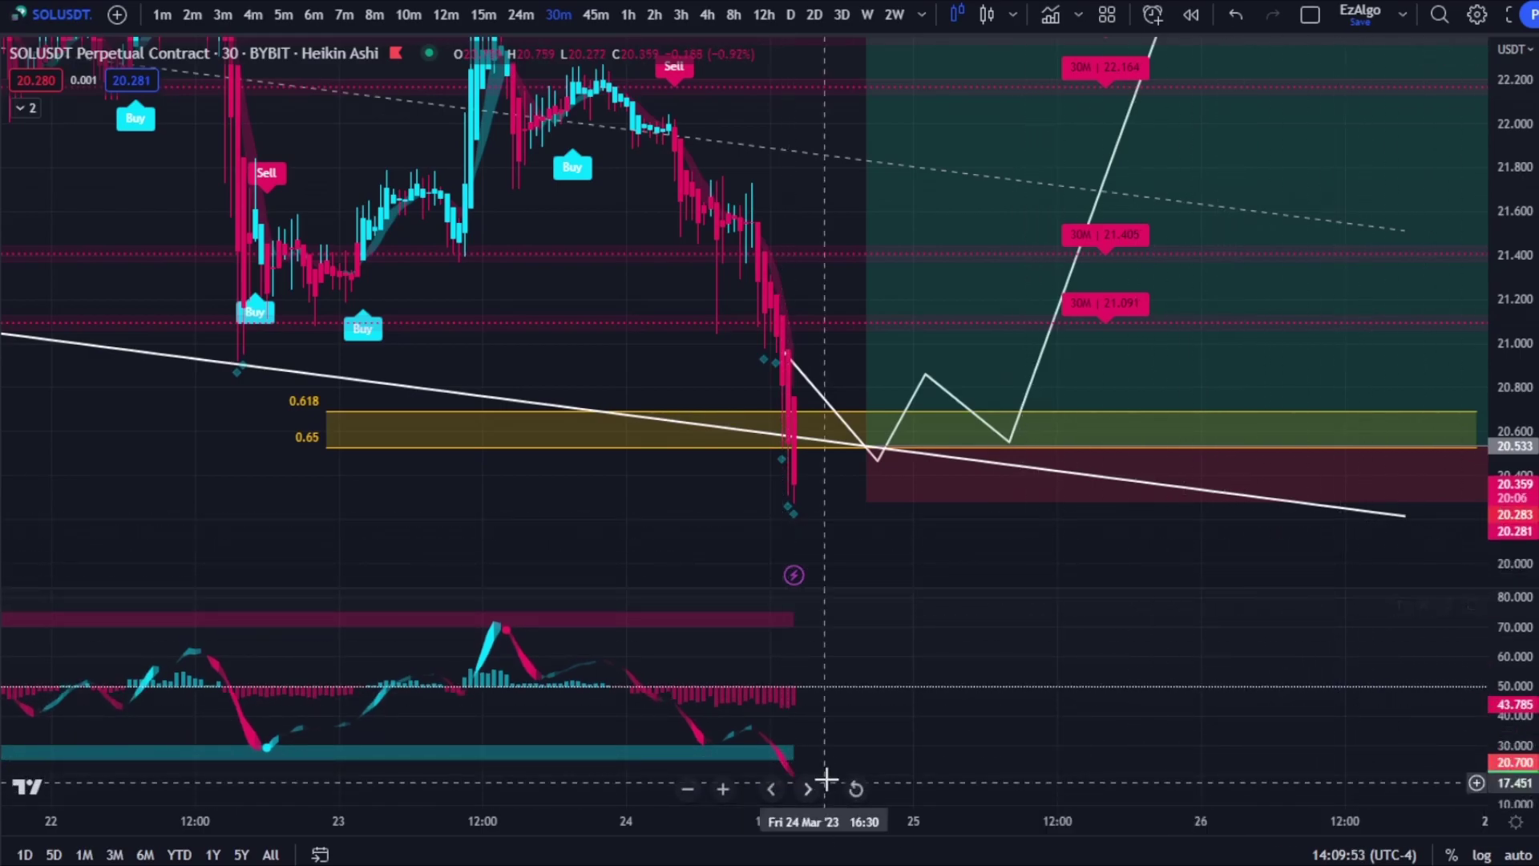
- Check the 15-minute timeframe, return to 30-minute, and sketch a rising curve from the latest candles
type("15")
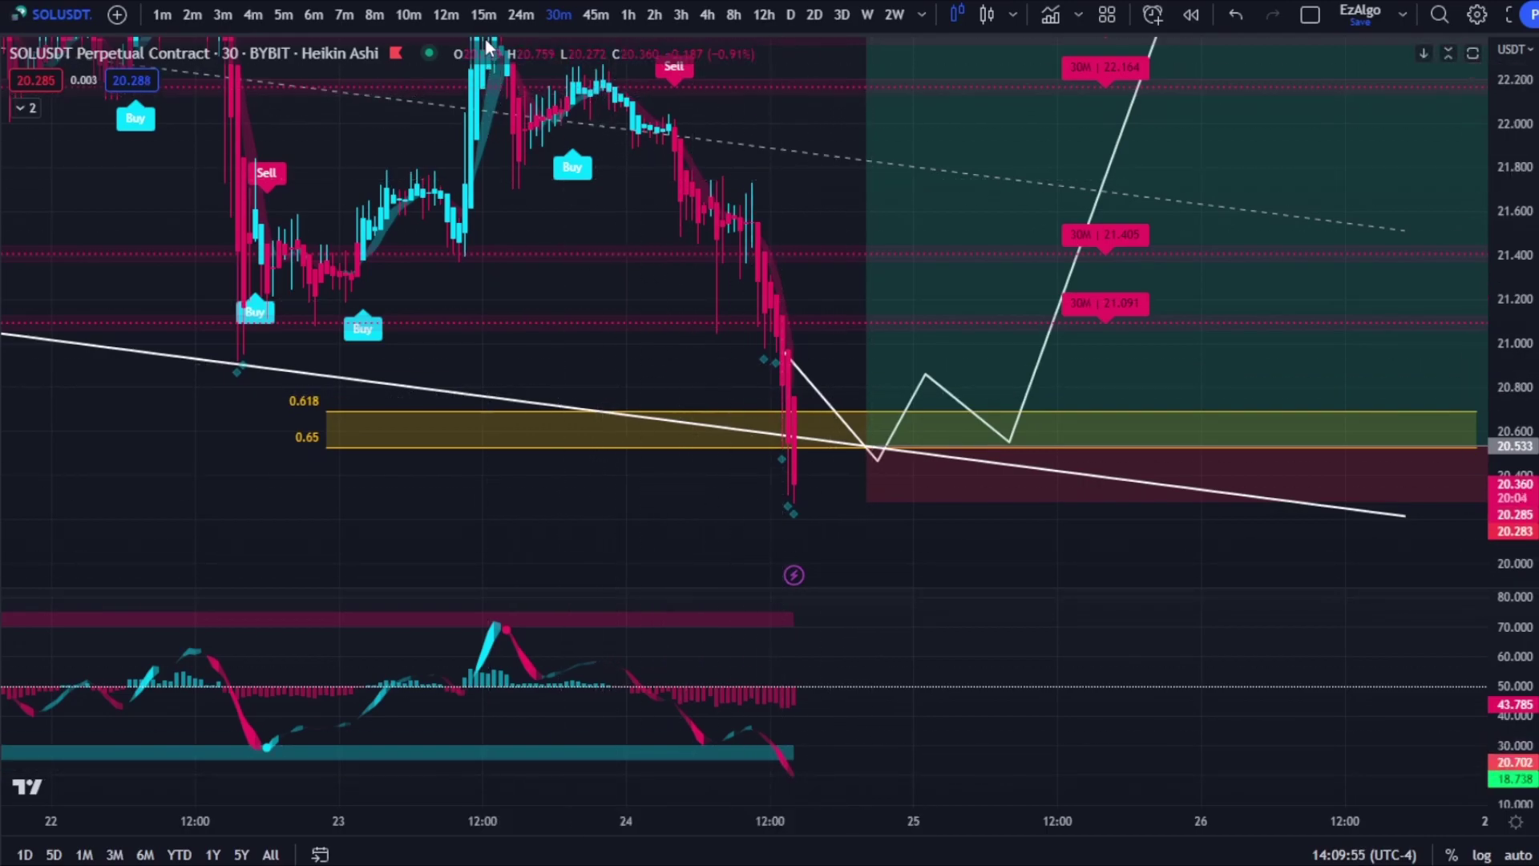
key("Return")
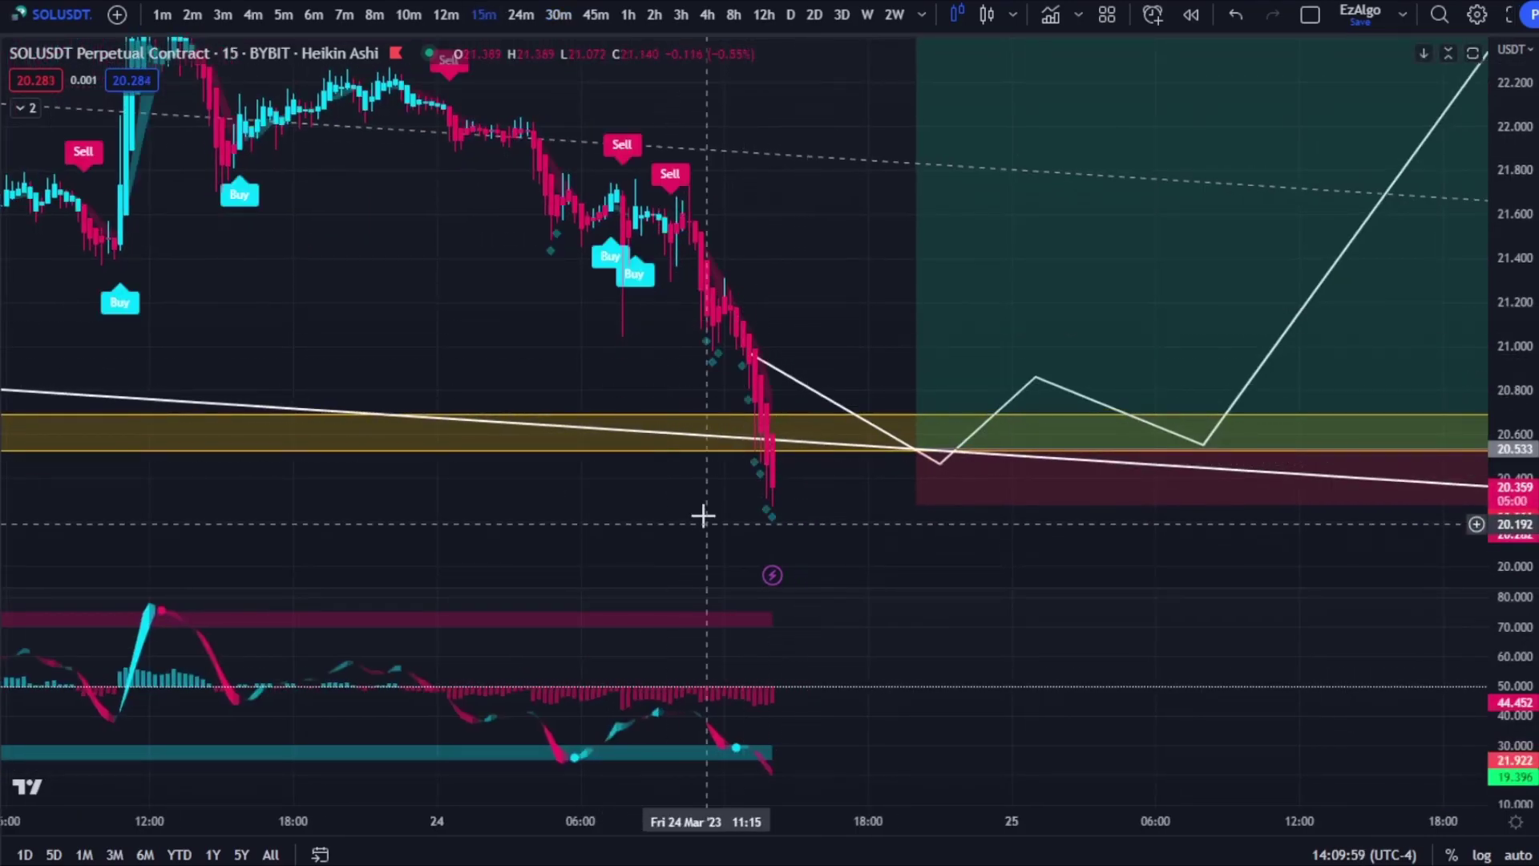
left_click(544, 13)
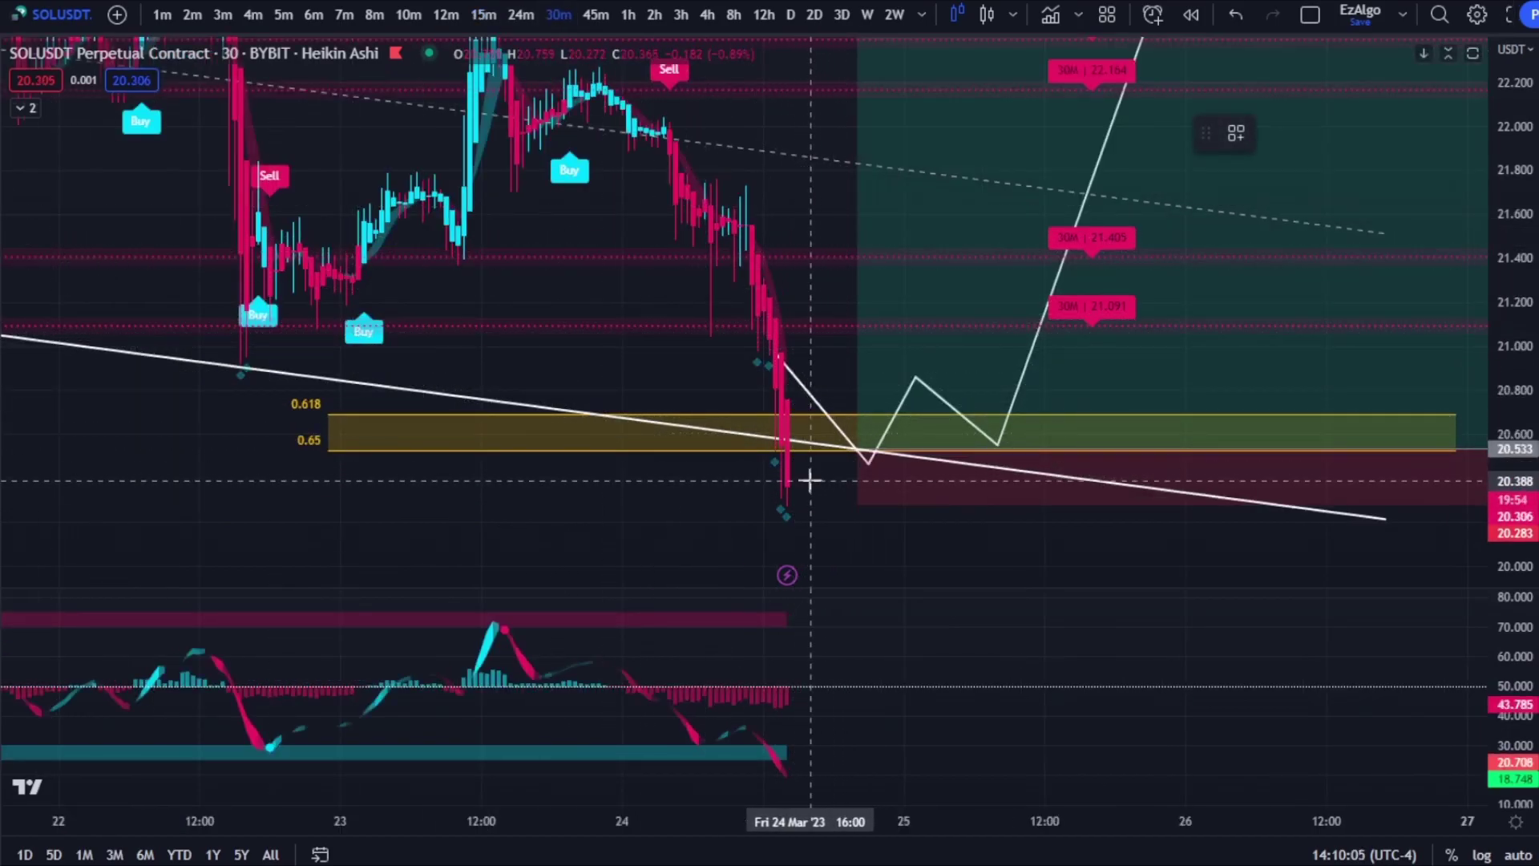
mouse_move(810, 474)
left_mouse_down()
mouse_move(835, 419)
mouse_move(898, 411)
mouse_move(918, 334)
left_mouse_up()
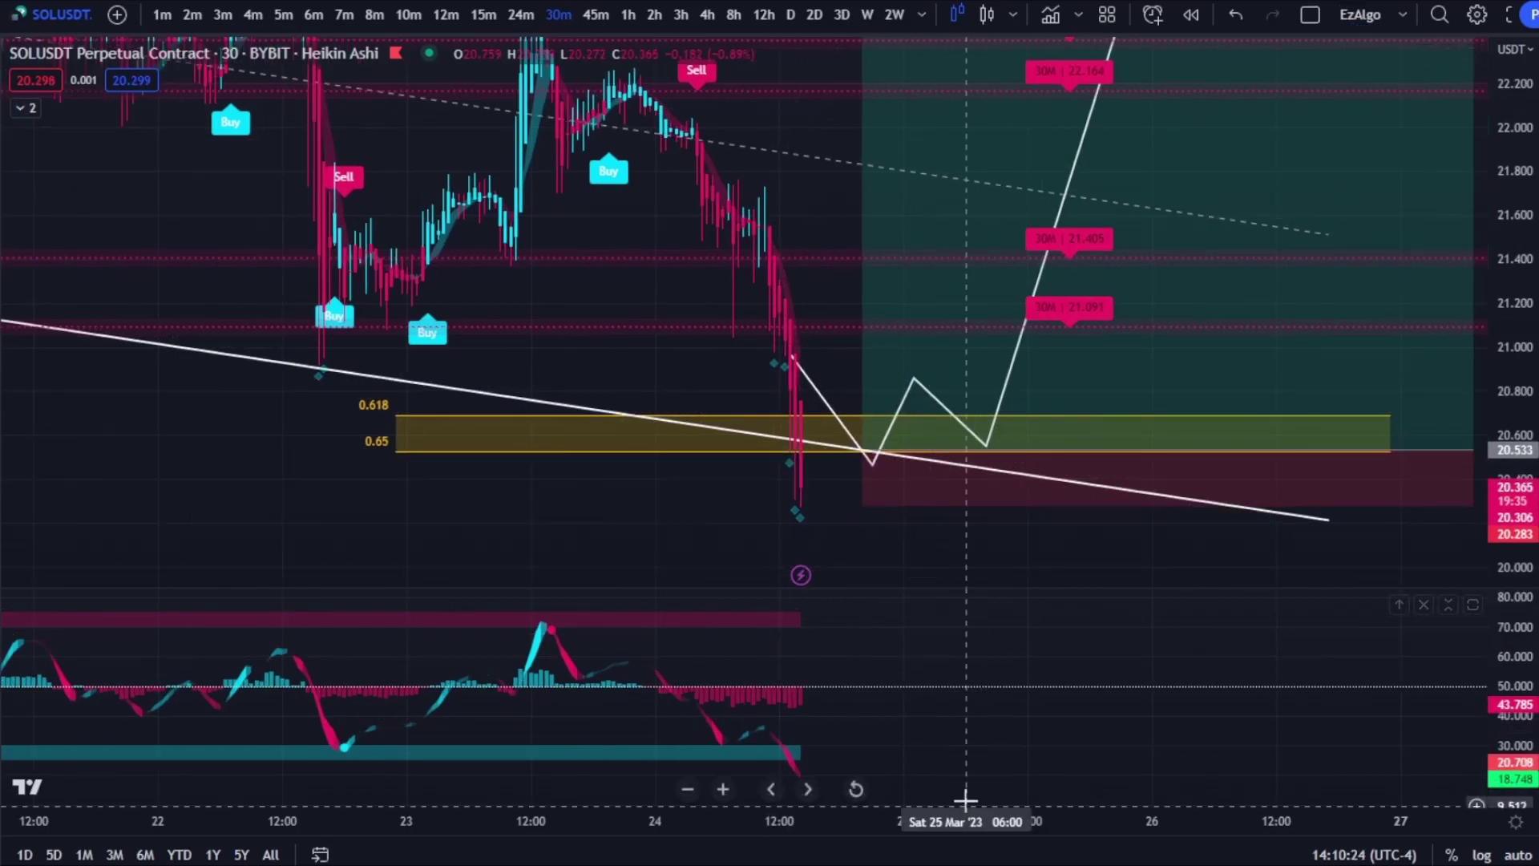
- Return to regular candles, pan to the projected long position, and switch to the 1-hour timeframe
left_click(989, 17)
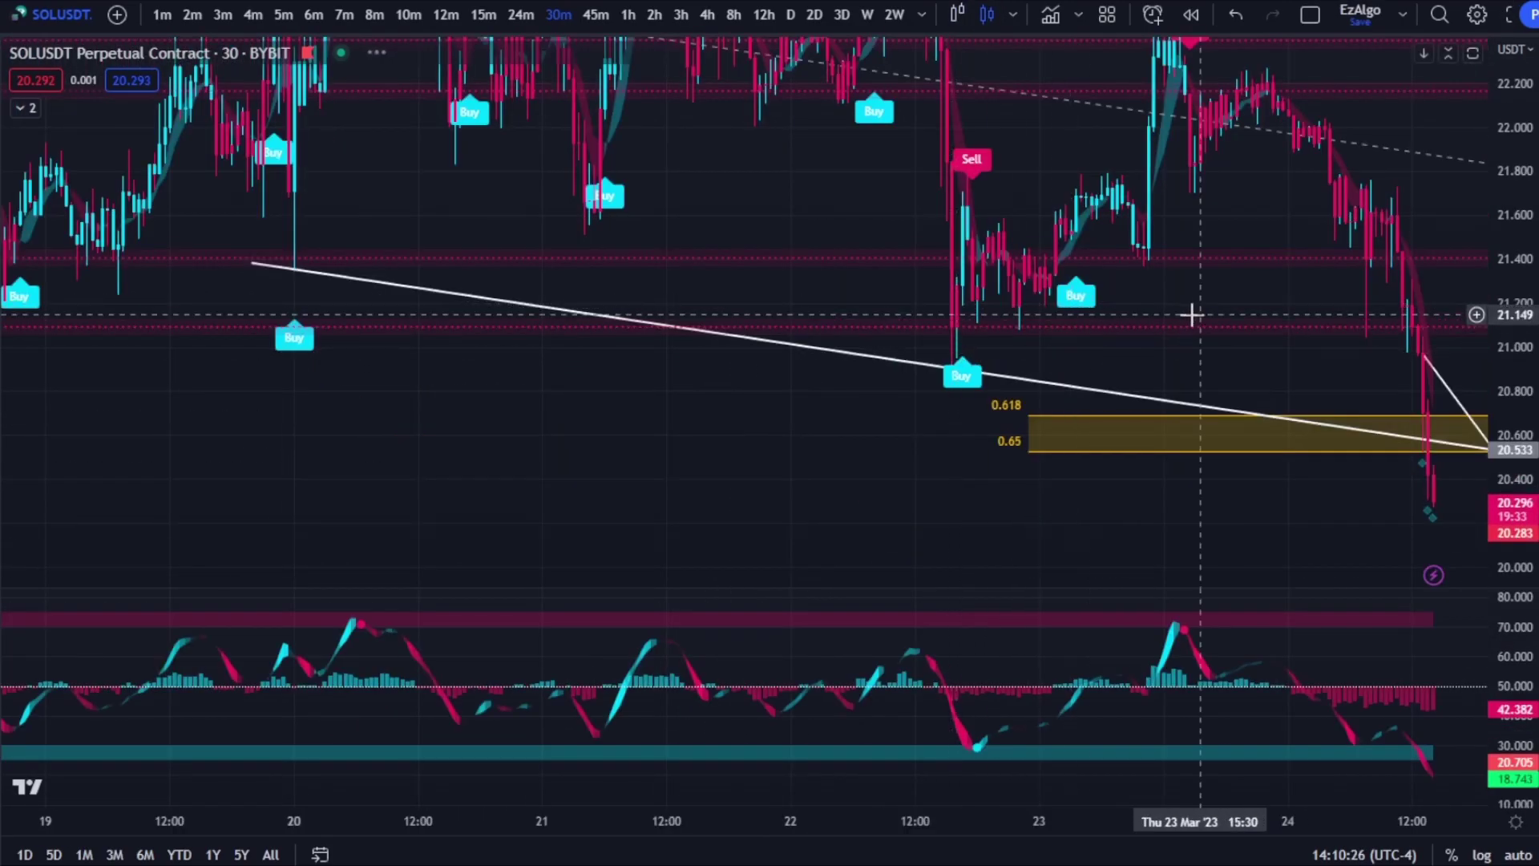
left_click_drag(1197, 316, 757, 303)
scroll(867, 372, "up", 2)
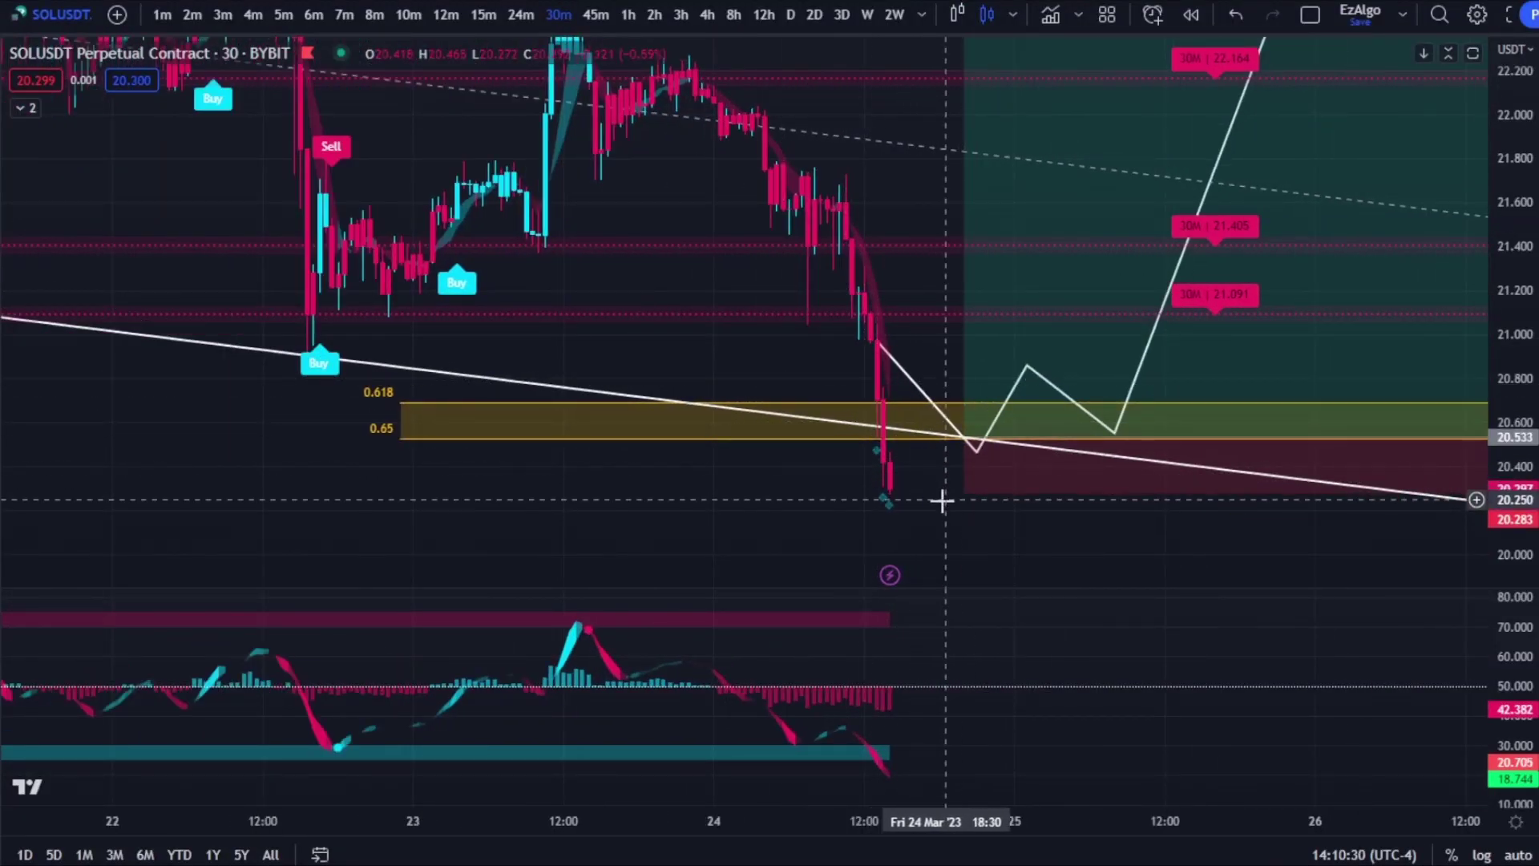
scroll(679, 510, "up", 3)
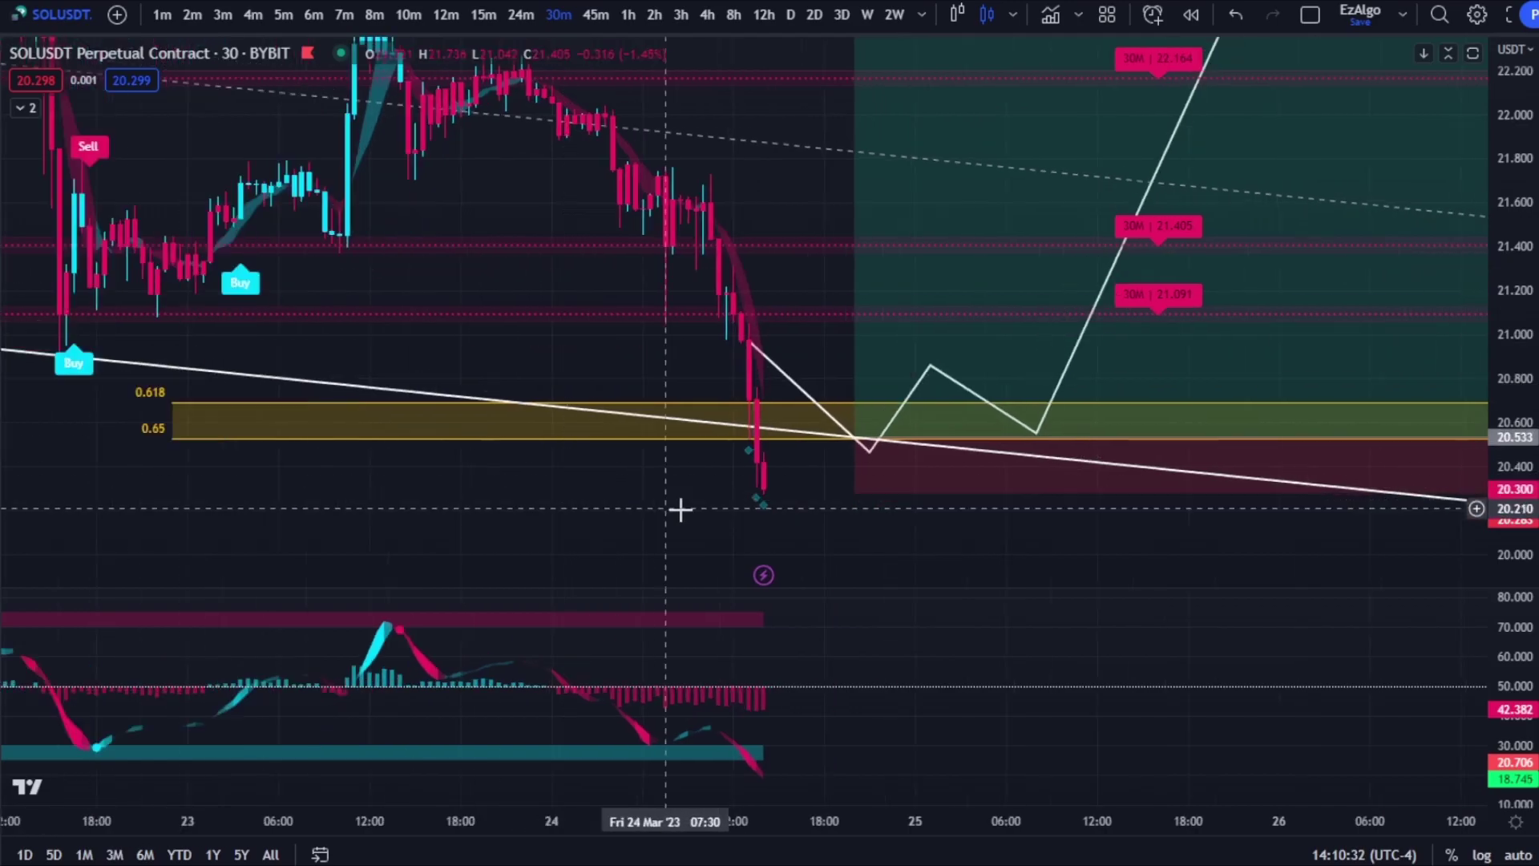
scroll(809, 433, "down", 2)
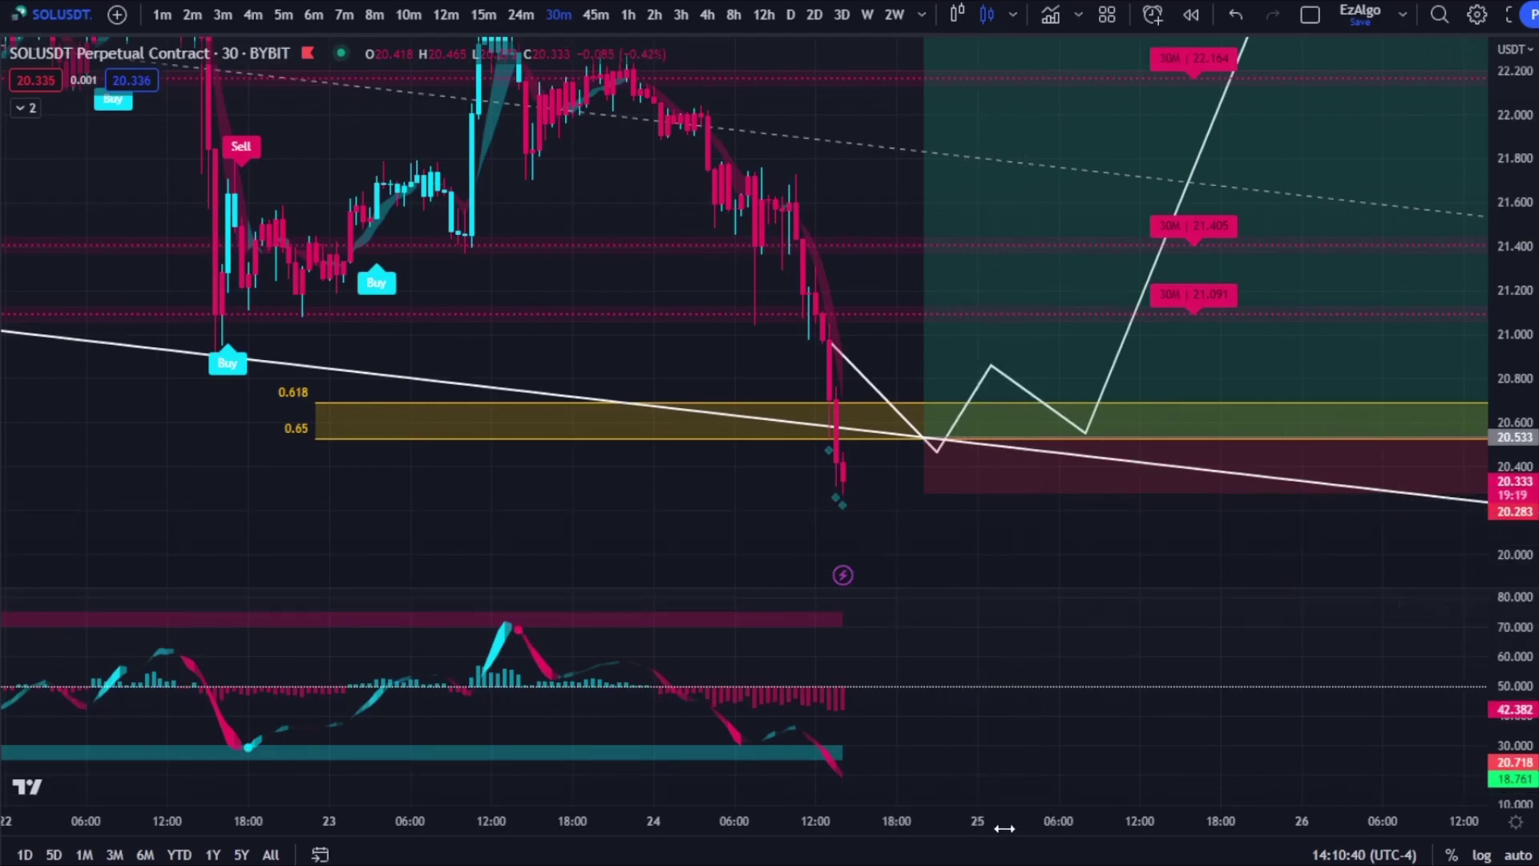
left_click(628, 16)
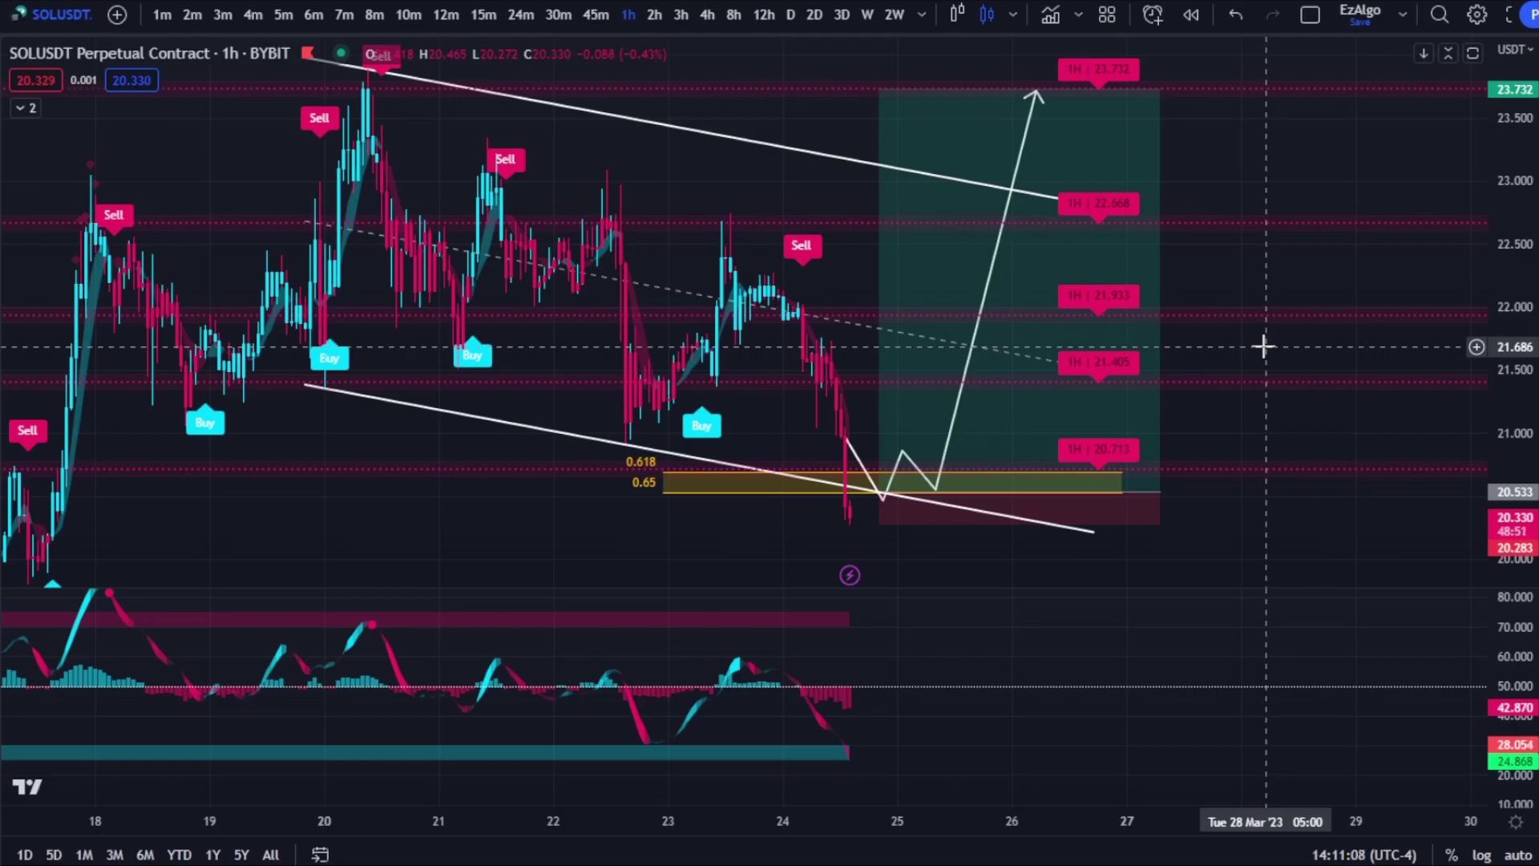
- Zoom the 1-hour SOLUSDT chart out and back in to review the channel and long projection
scroll(1013, 505, "down", 2)
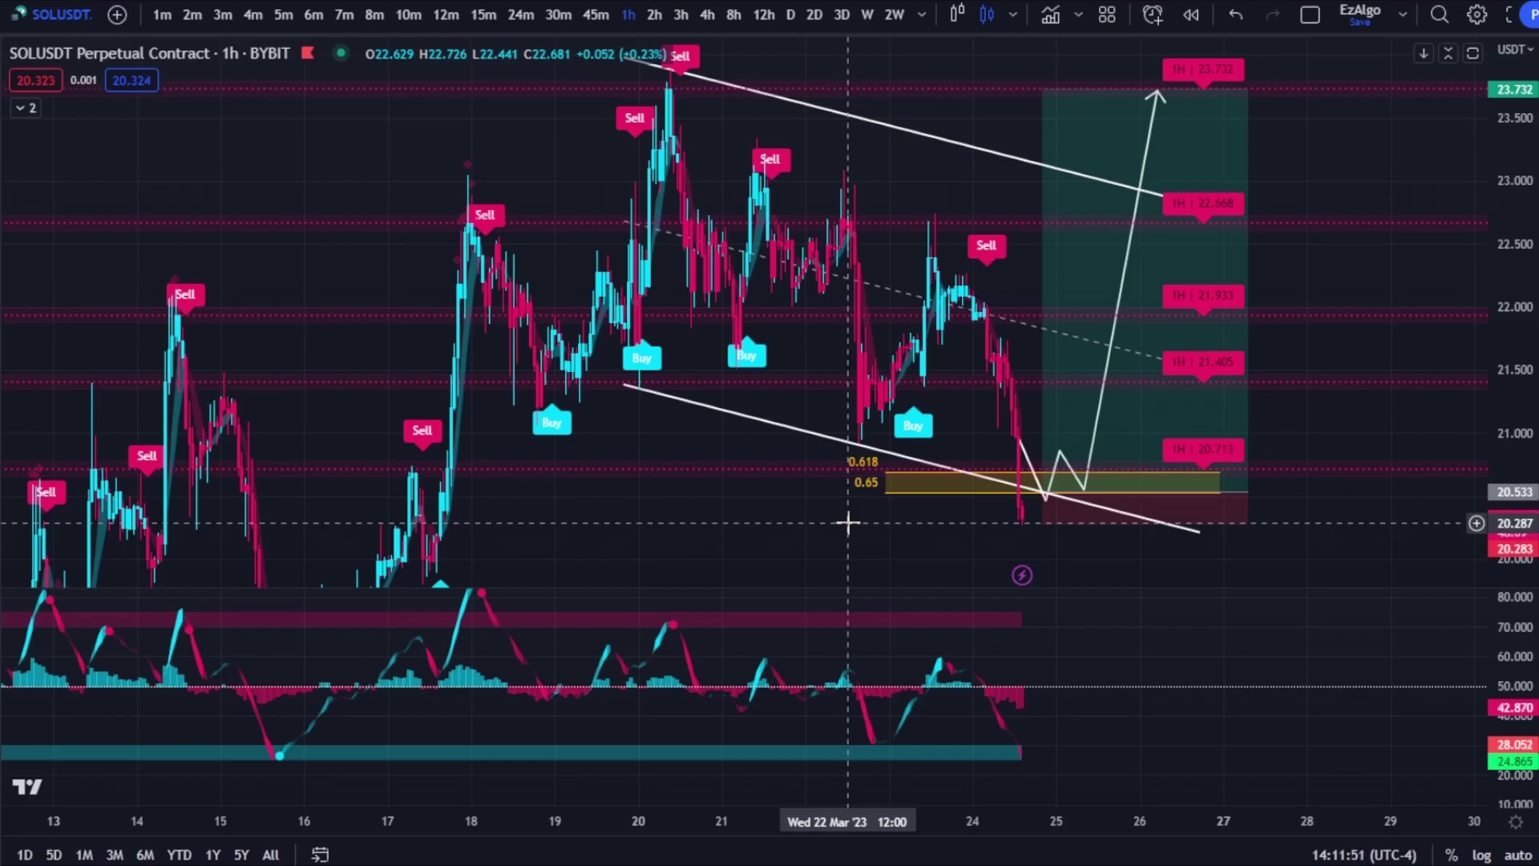
scroll(1120, 553, "up", 2)
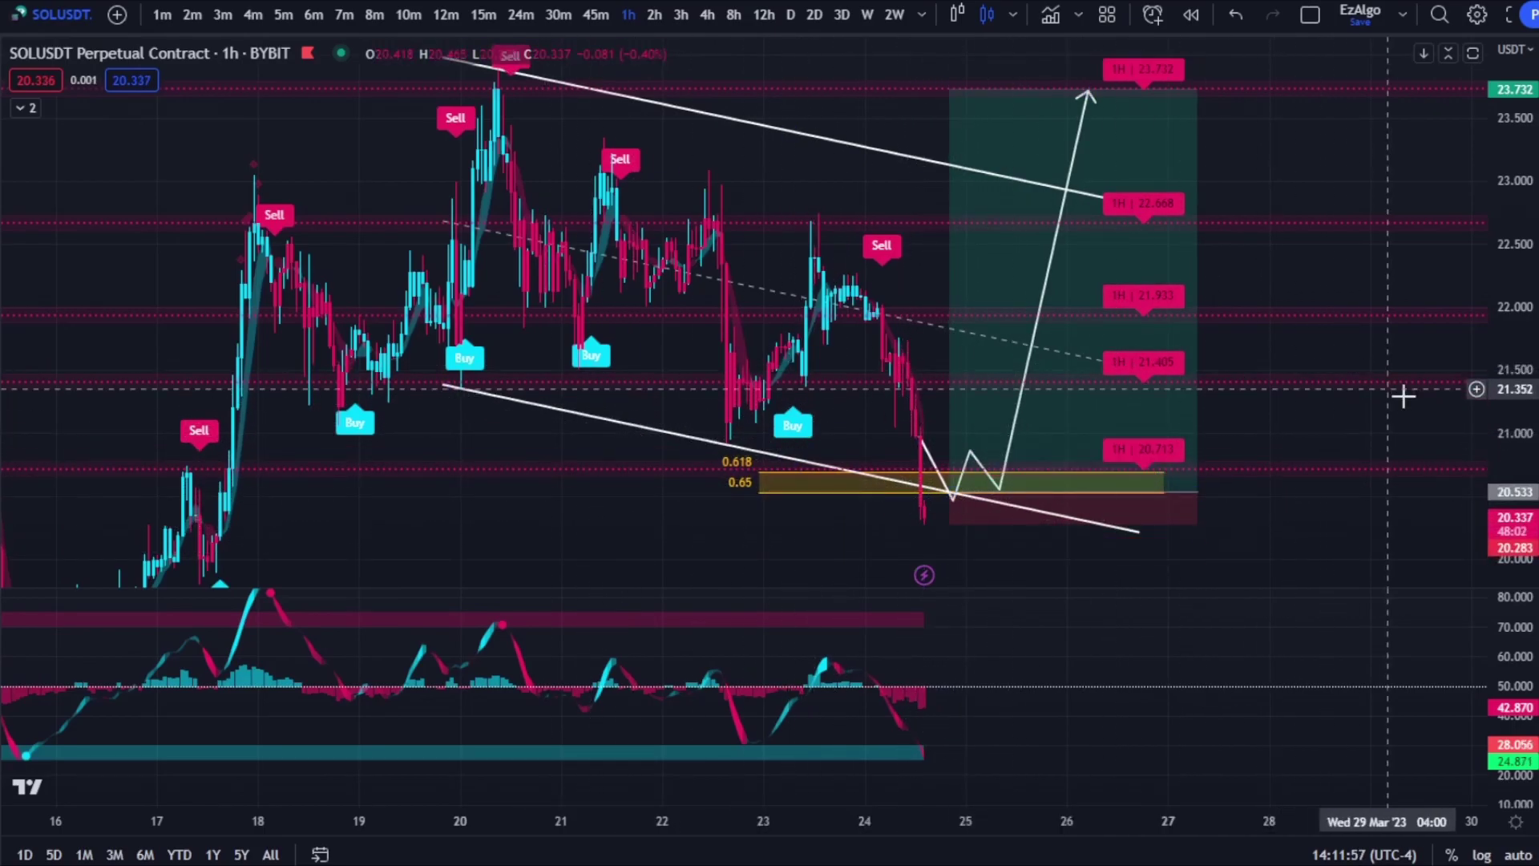
scroll(1362, 433, "down", 2)
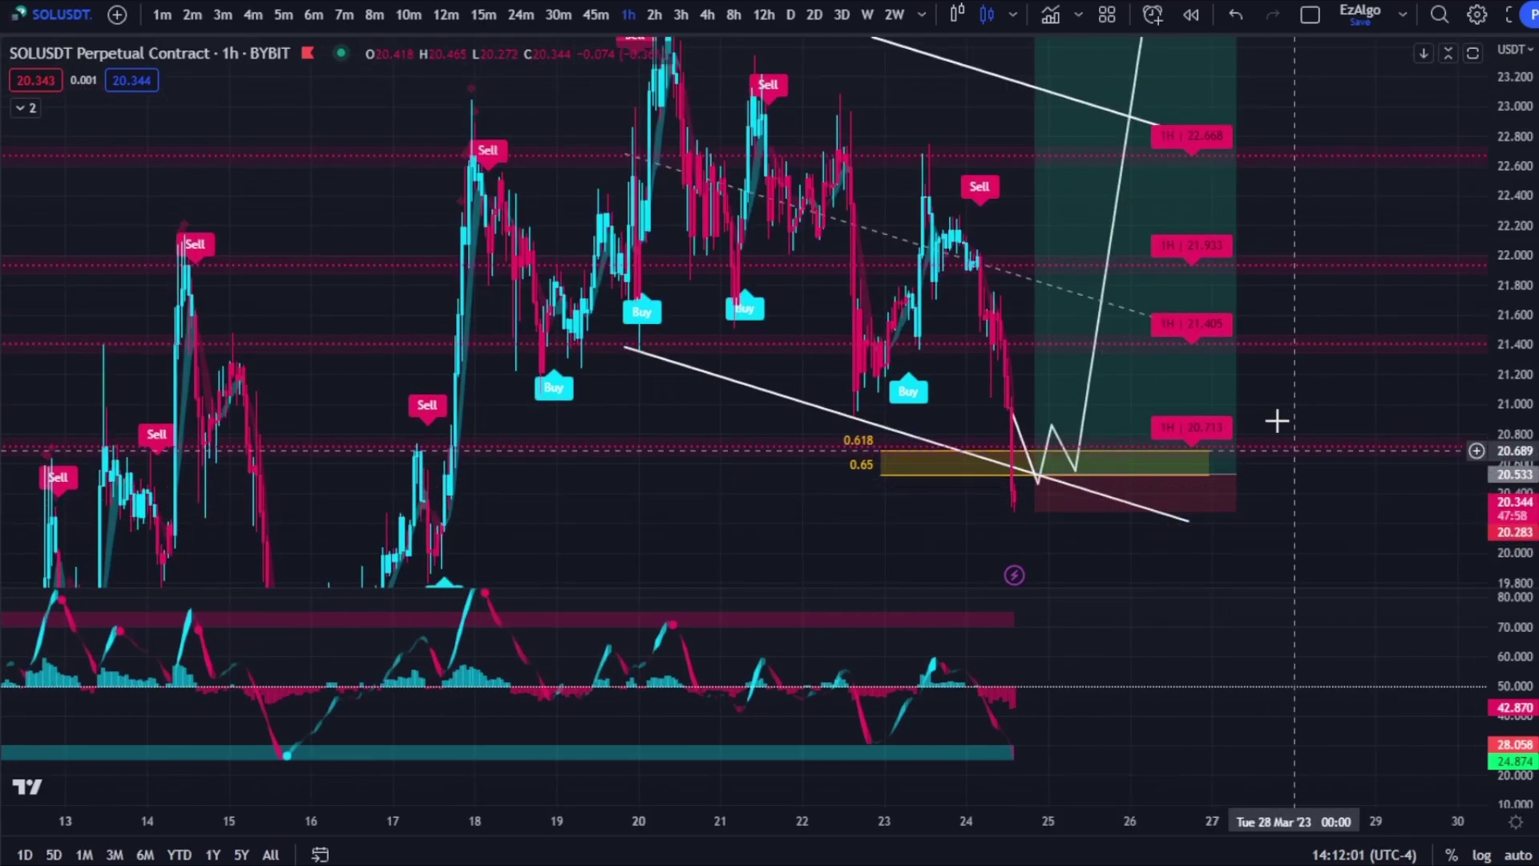
scroll(1226, 505, "up", 3)
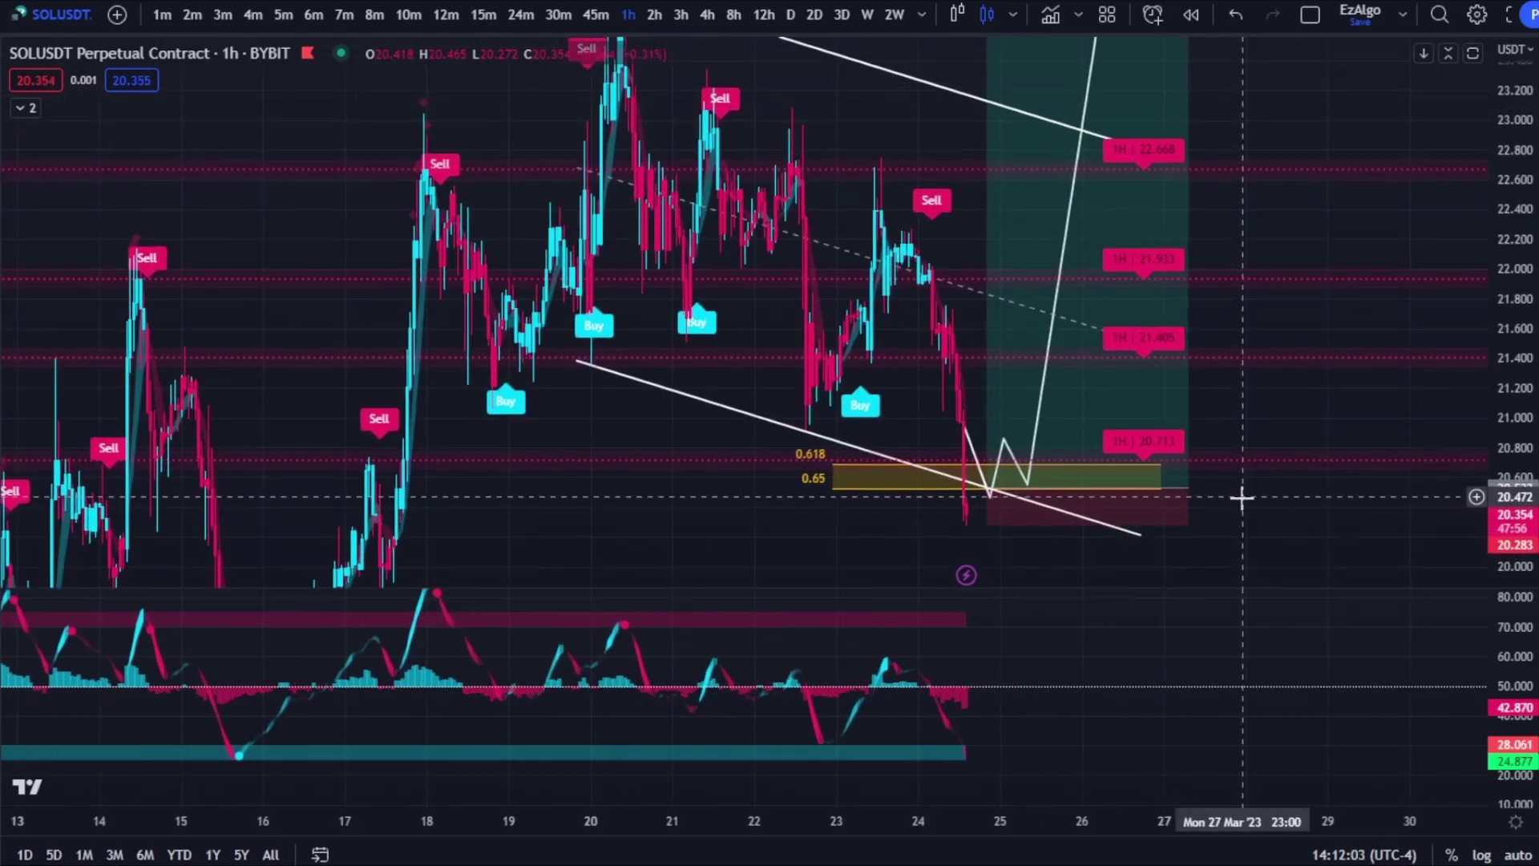
scroll(1284, 440, "down", 2)
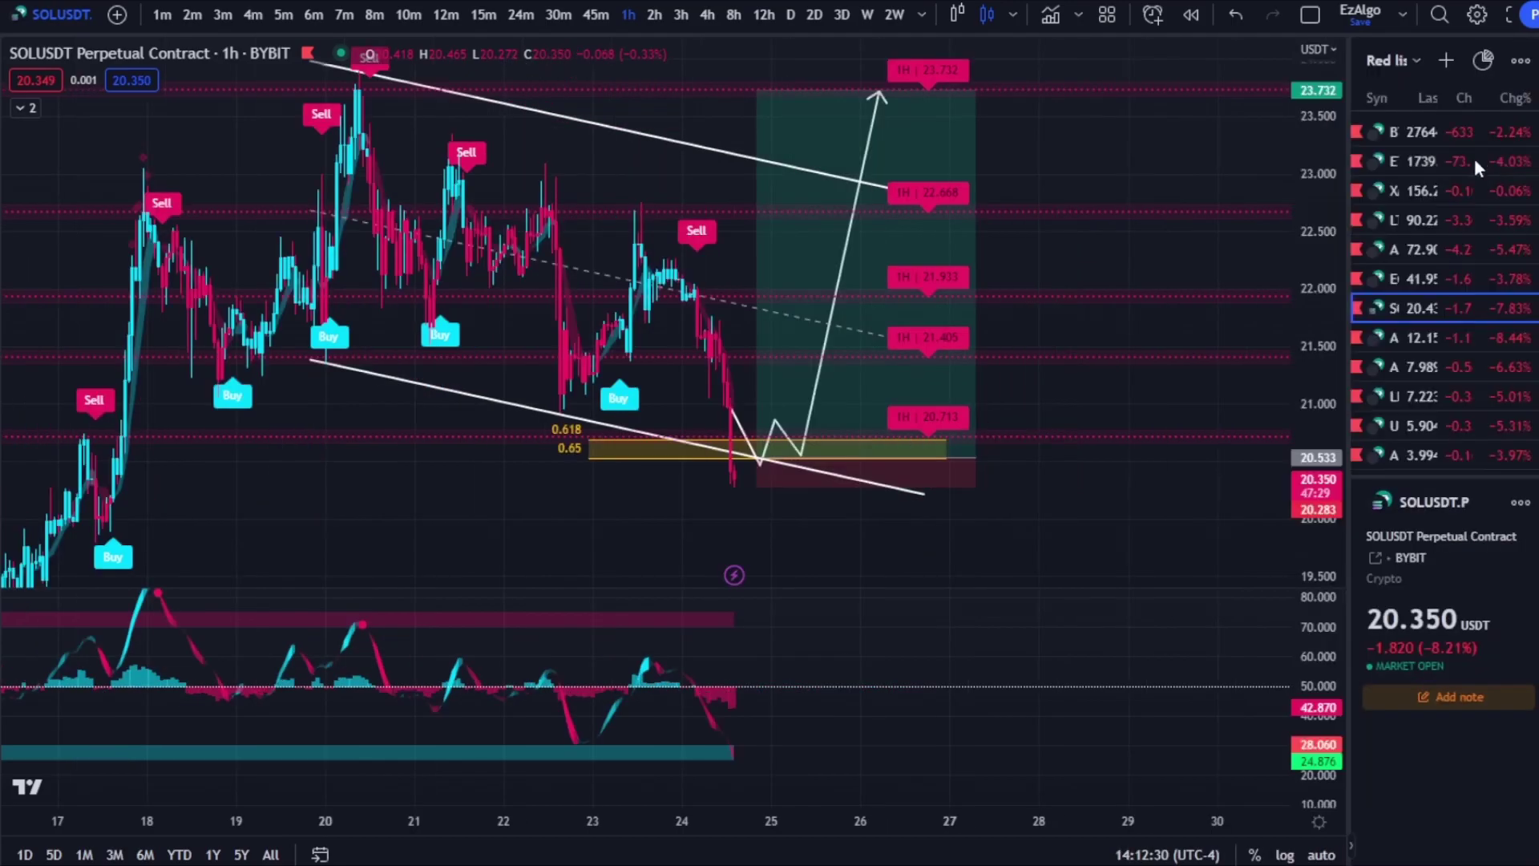
- Switch the chart to BTCUSDT from the watchlist and bring its latest candles into view
left_click(1454, 133)
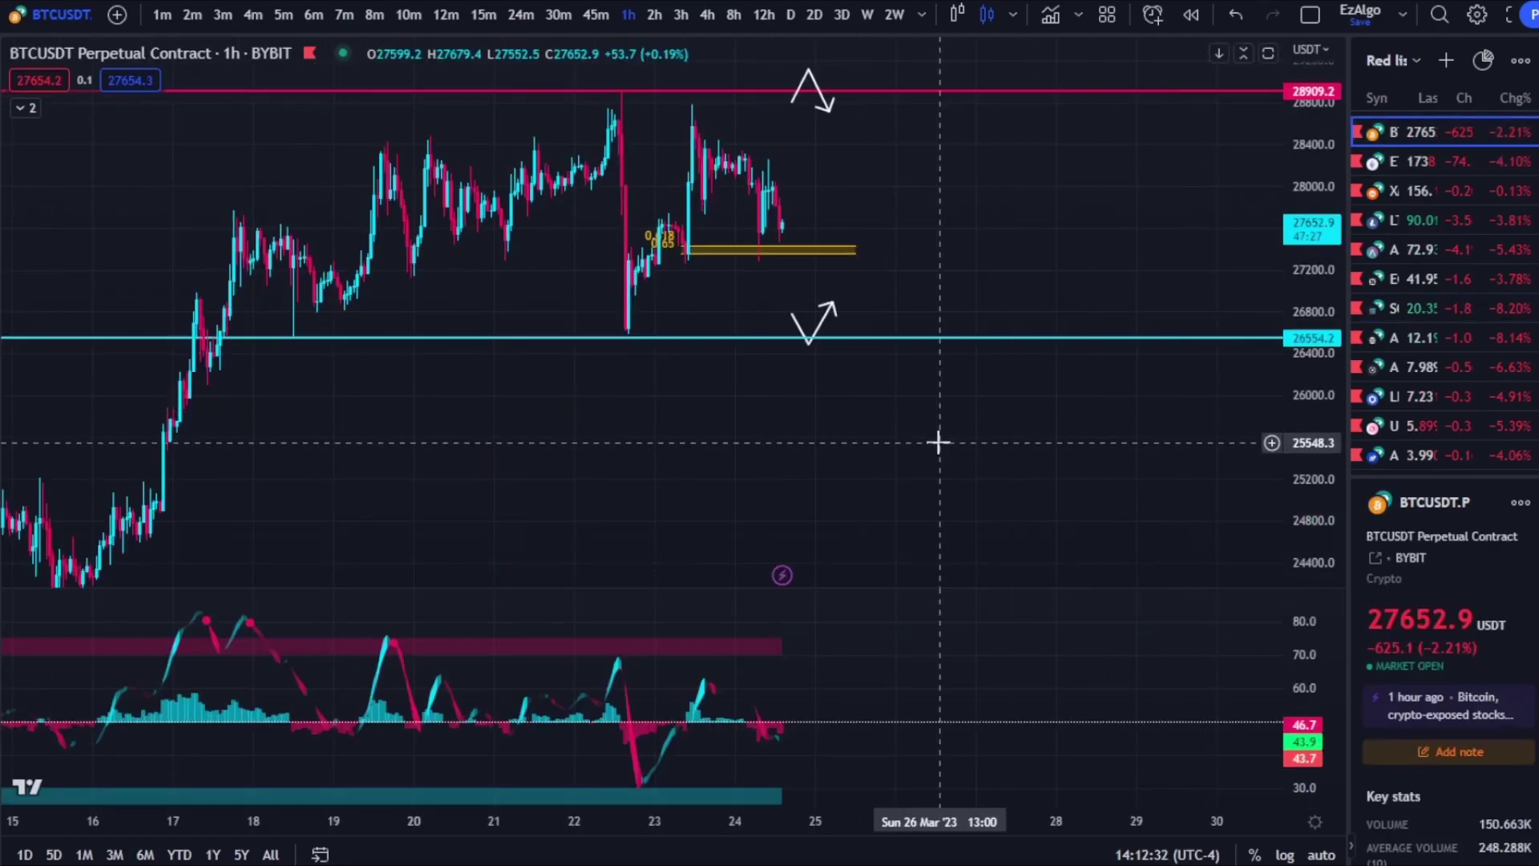
scroll(1151, 356, "up", 2)
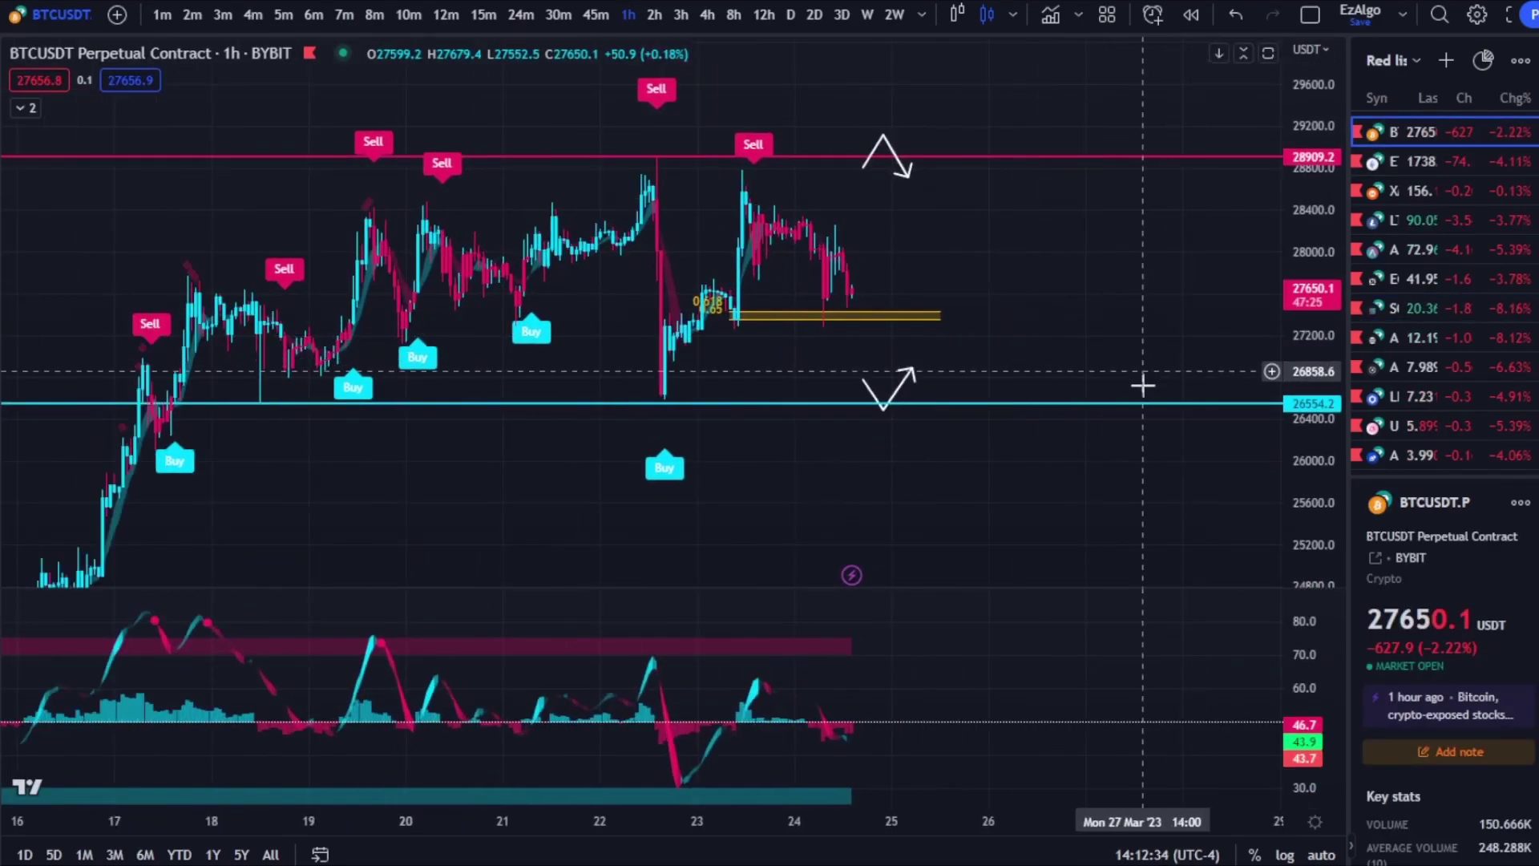
scroll(1127, 479, "up", 1)
scroll(1127, 481, "down", 1)
left_click_drag(1127, 481, 1206, 385)
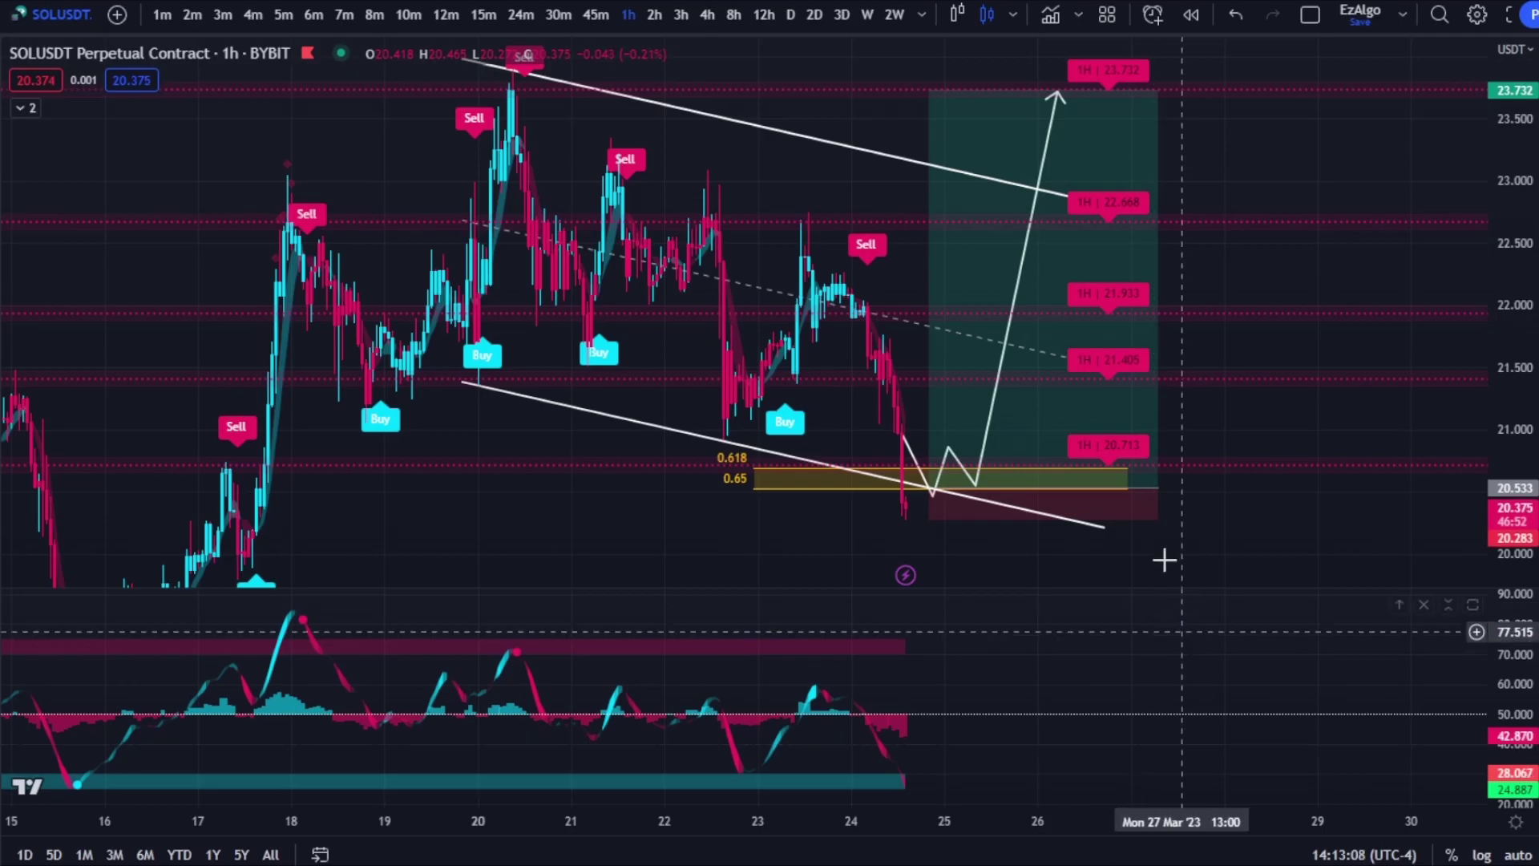
mouse_move(1109, 471)
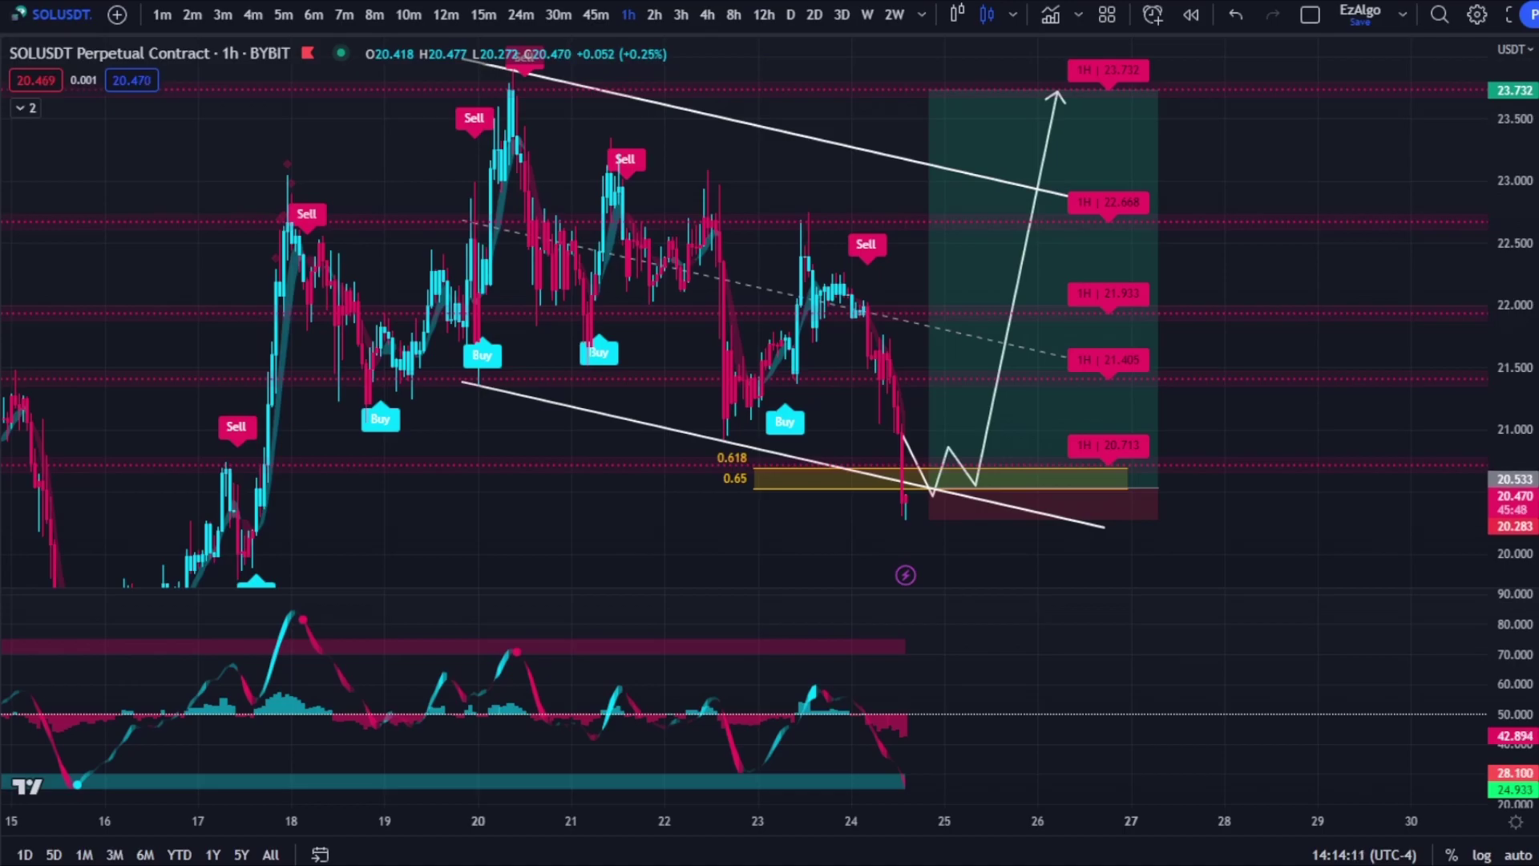
- Stretch the candles vertically and switch to 30-minute, framing the latest candles and fib zone
scroll(1283, 421, "up", 3)
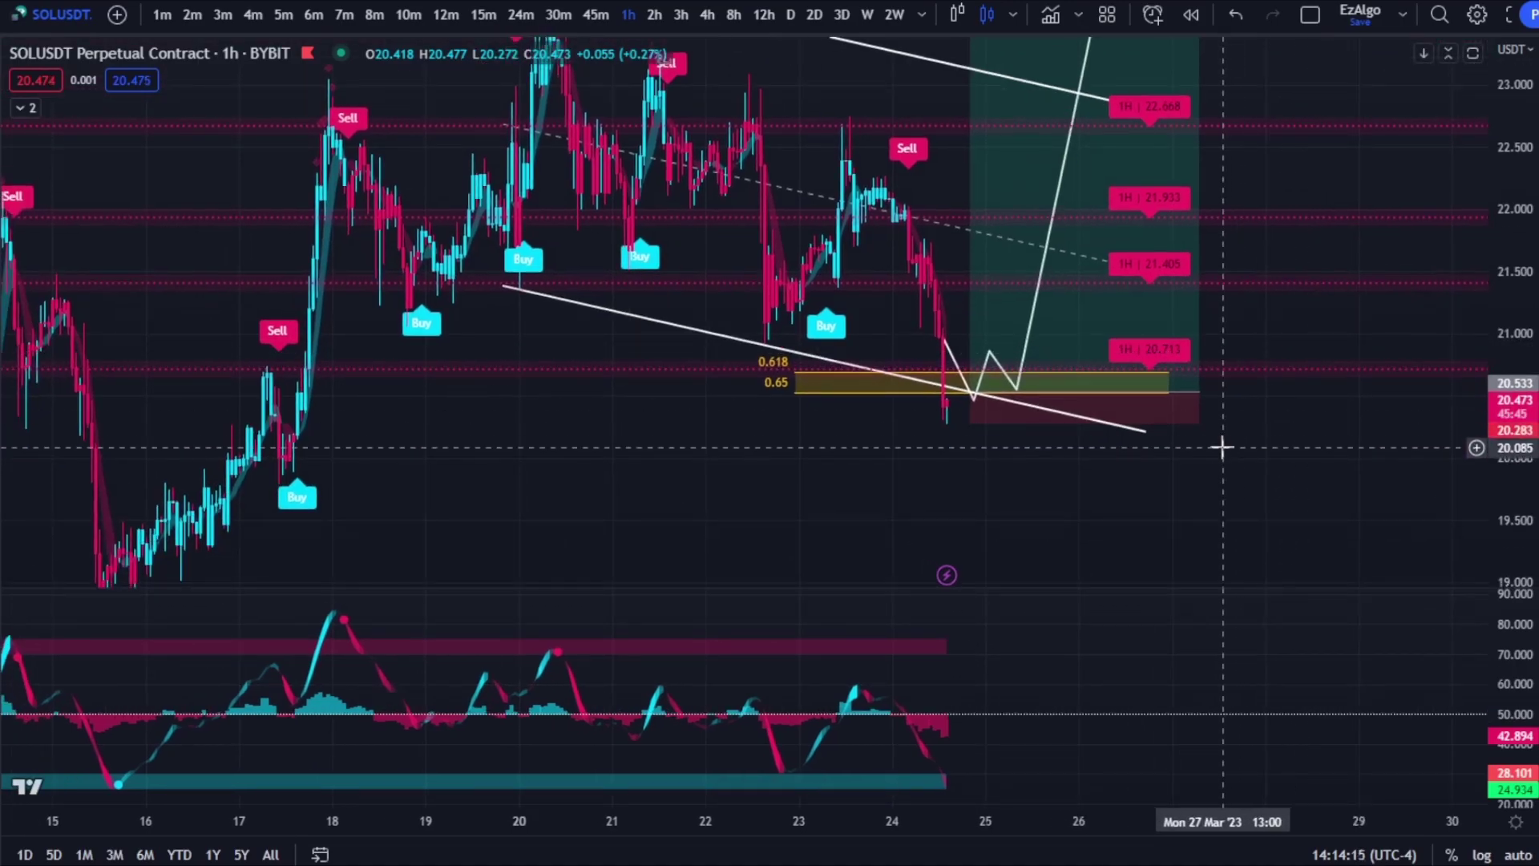
left_click_drag(1491, 533, 1486, 388)
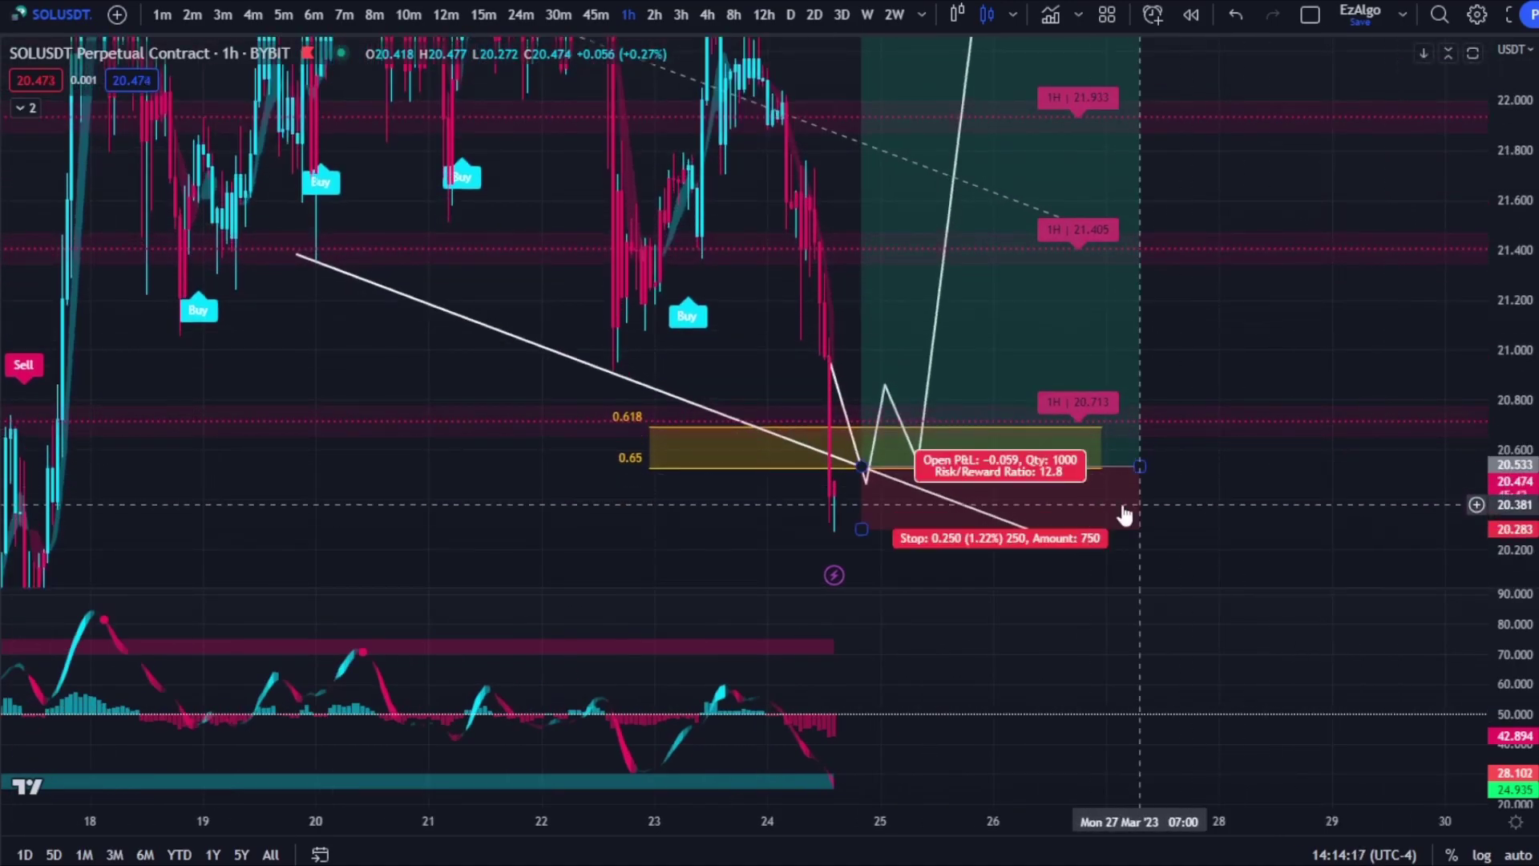
left_click(559, 15)
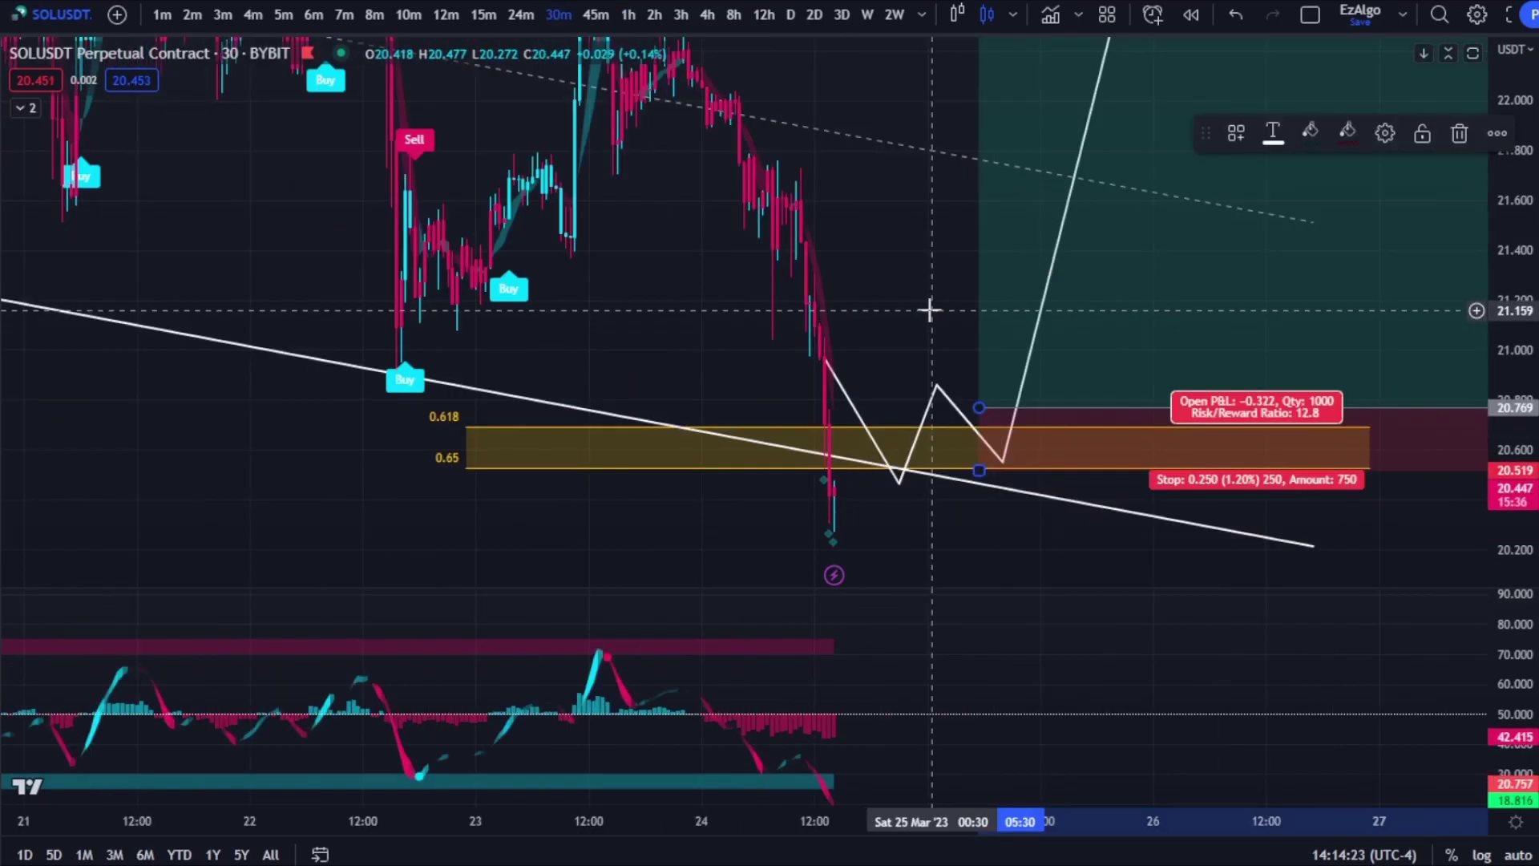
left_click_drag(848, 369, 917, 326)
scroll(891, 387, "up", 3)
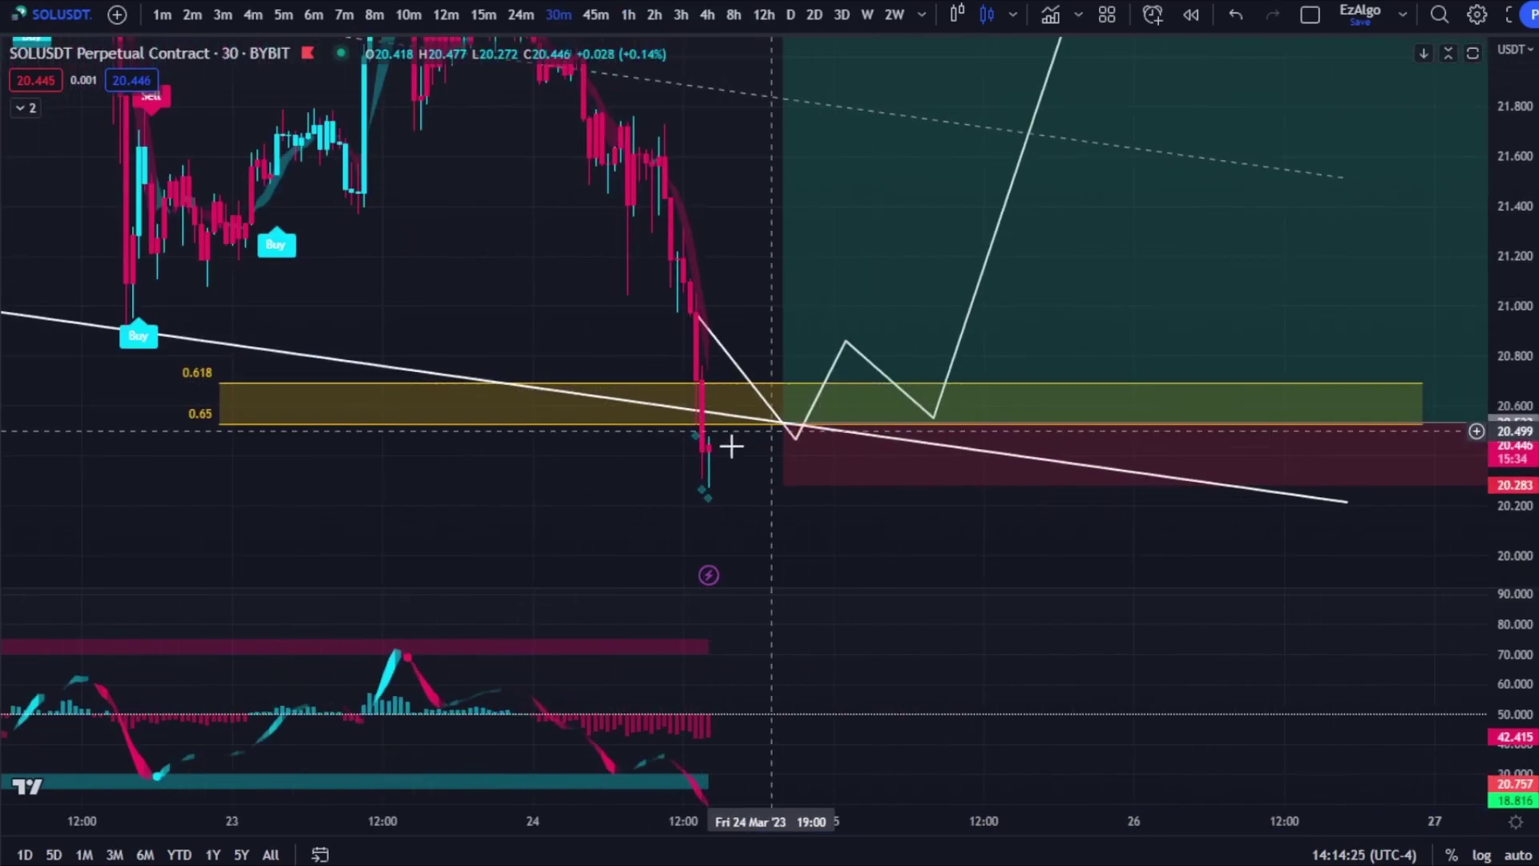
- Switch to 5-minute Heikin Ashi candles and draw a trend line in the oscillator pane
left_click(283, 14)
left_click(957, 14)
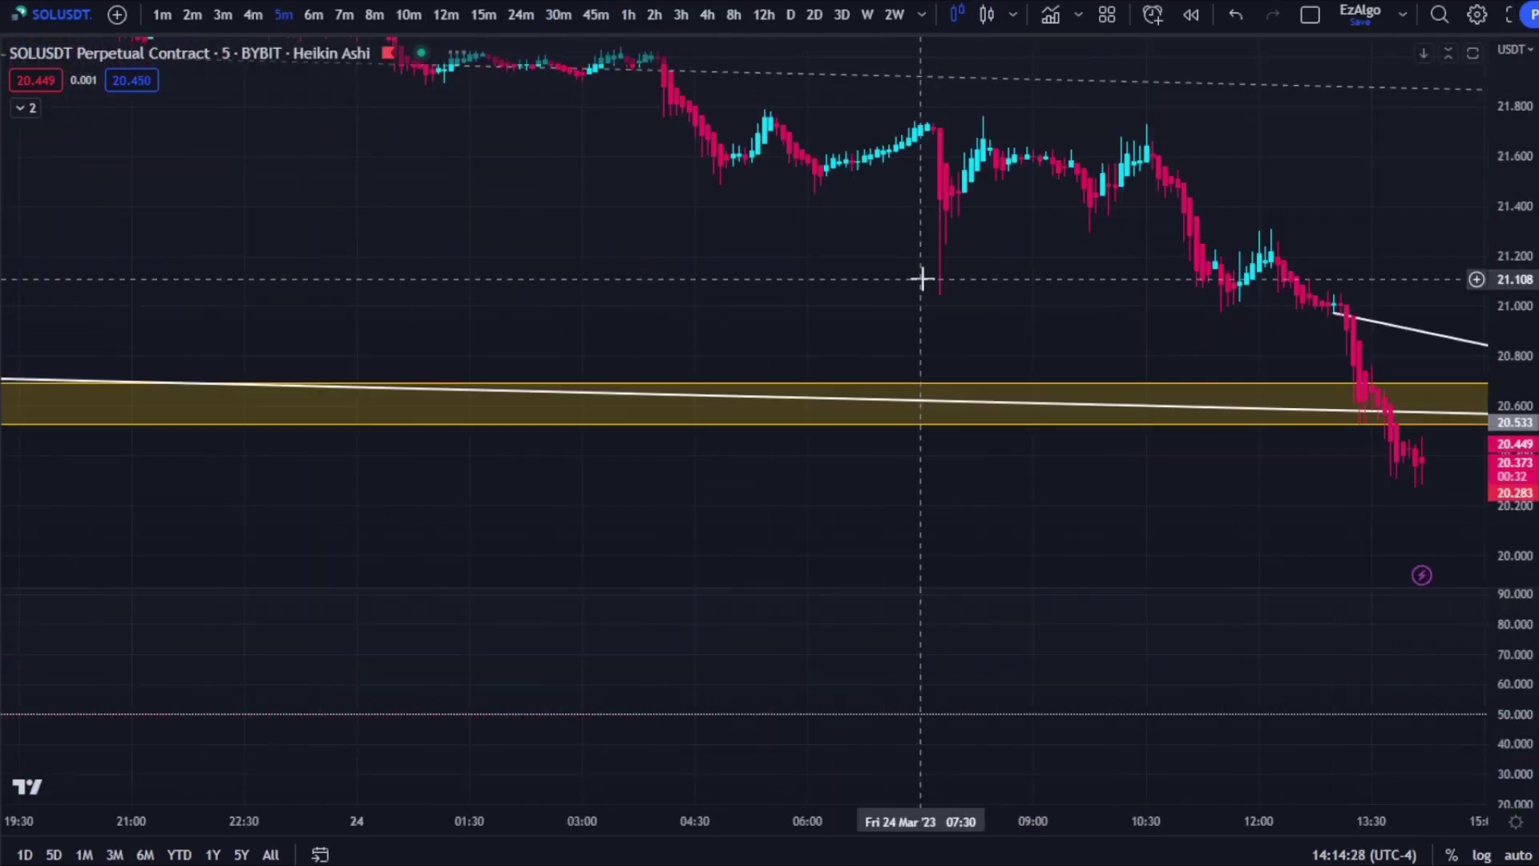
scroll(1226, 491, "down", 1)
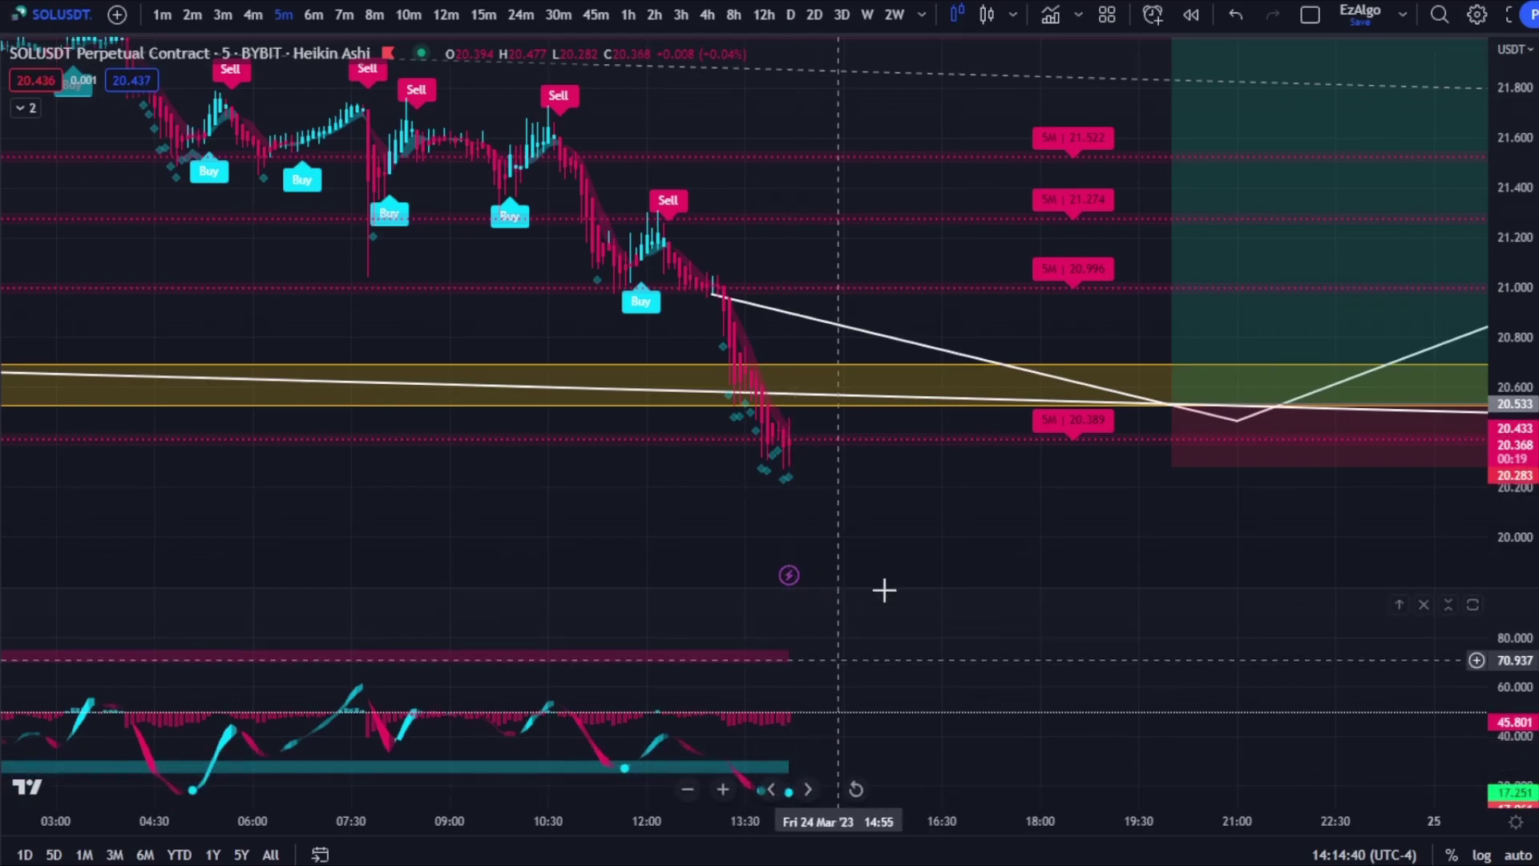
scroll(897, 484, "down", 1)
left_click_drag(961, 477, 905, 481)
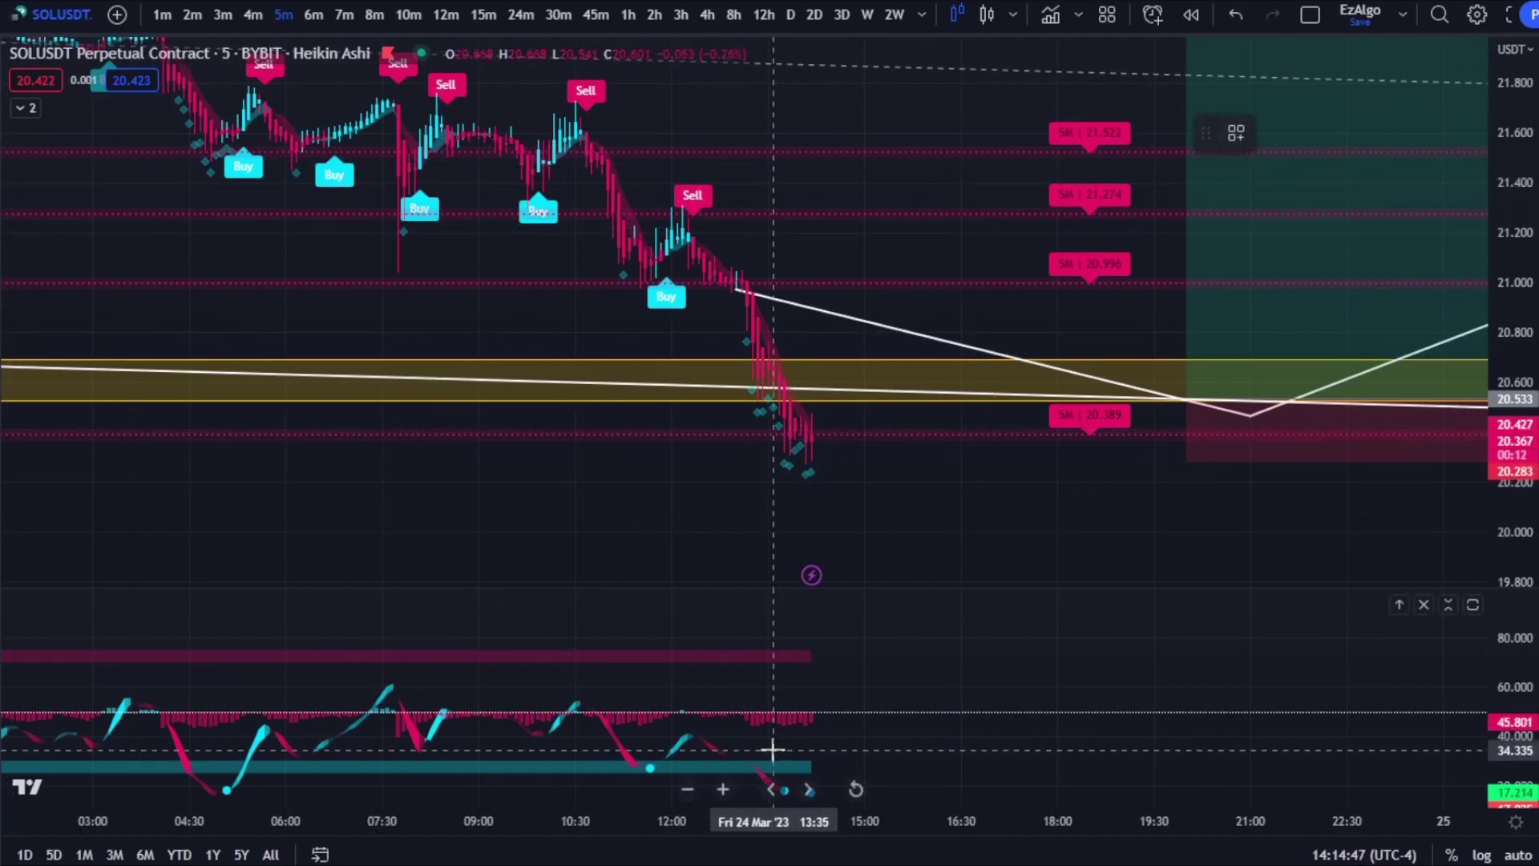
left_click_drag(762, 744, 834, 725)
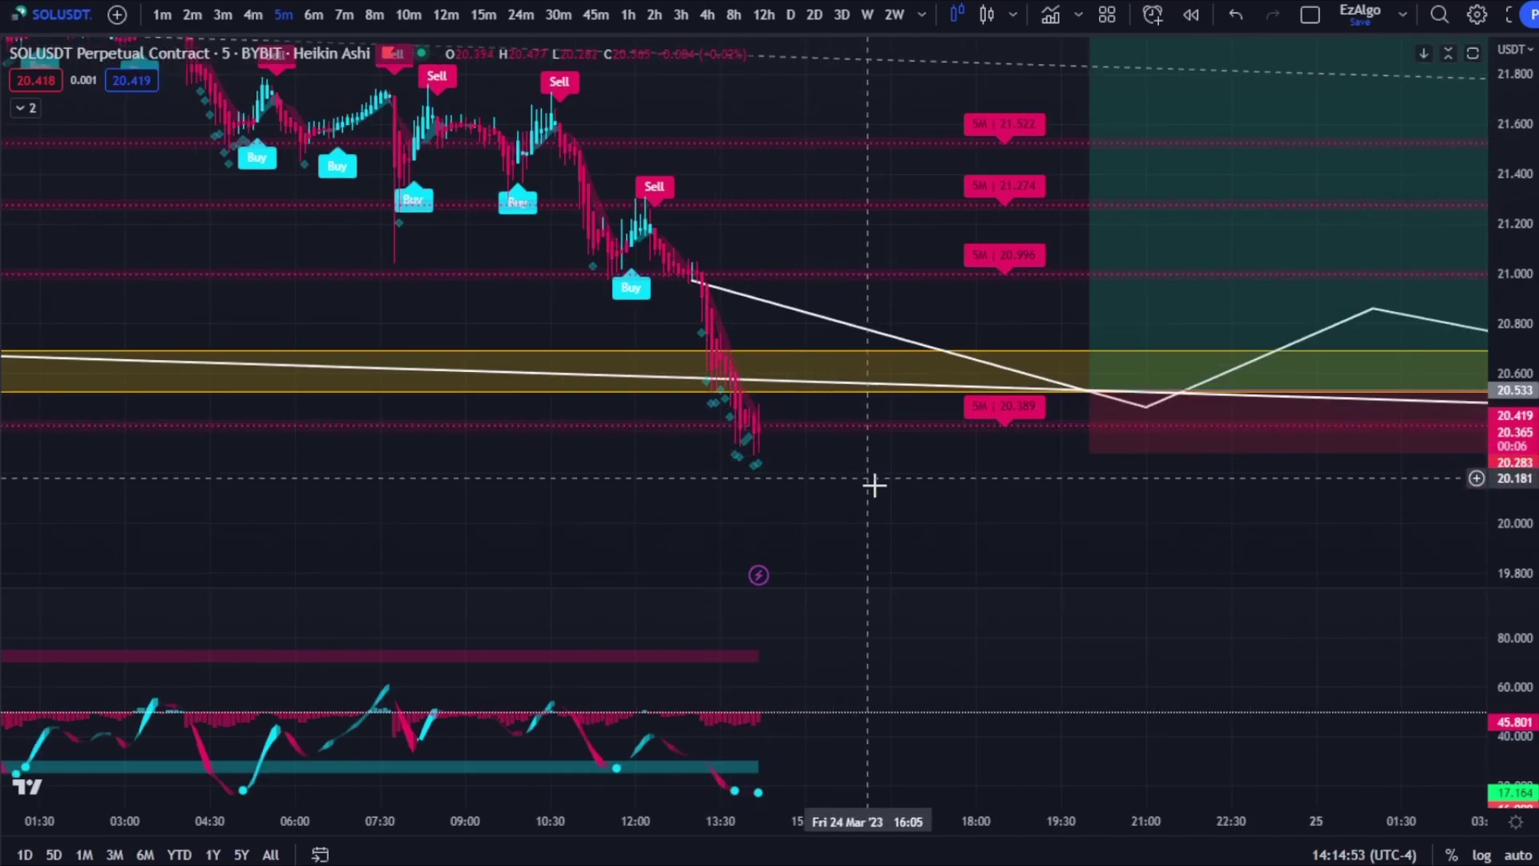
left_click_drag(867, 490, 915, 484)
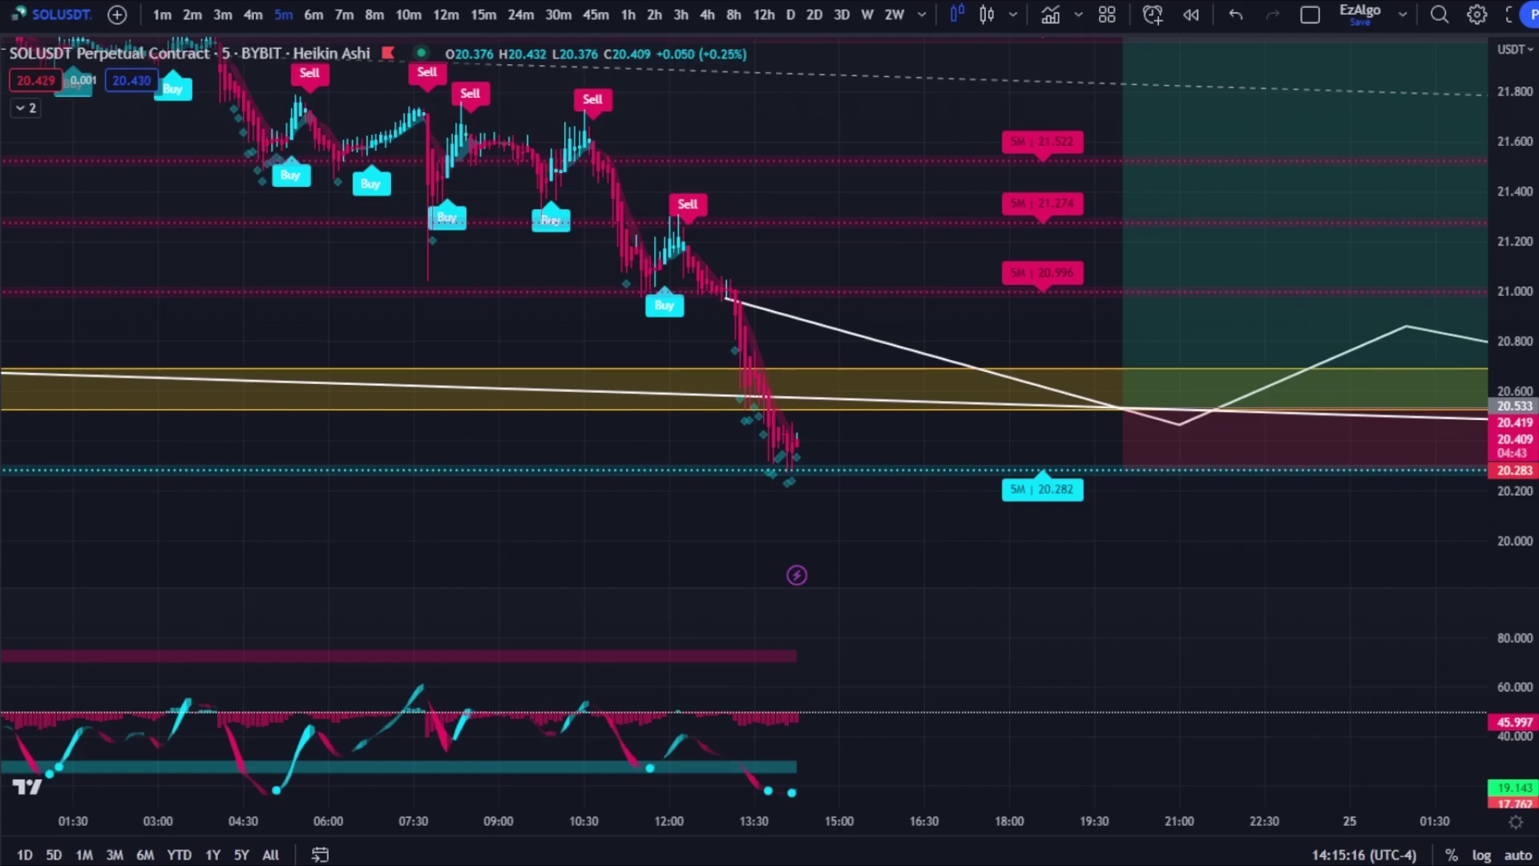
- Turn on Show EMAs in the EzAlgo V.6 indicator settings
left_click(25, 108)
left_click(365, 130)
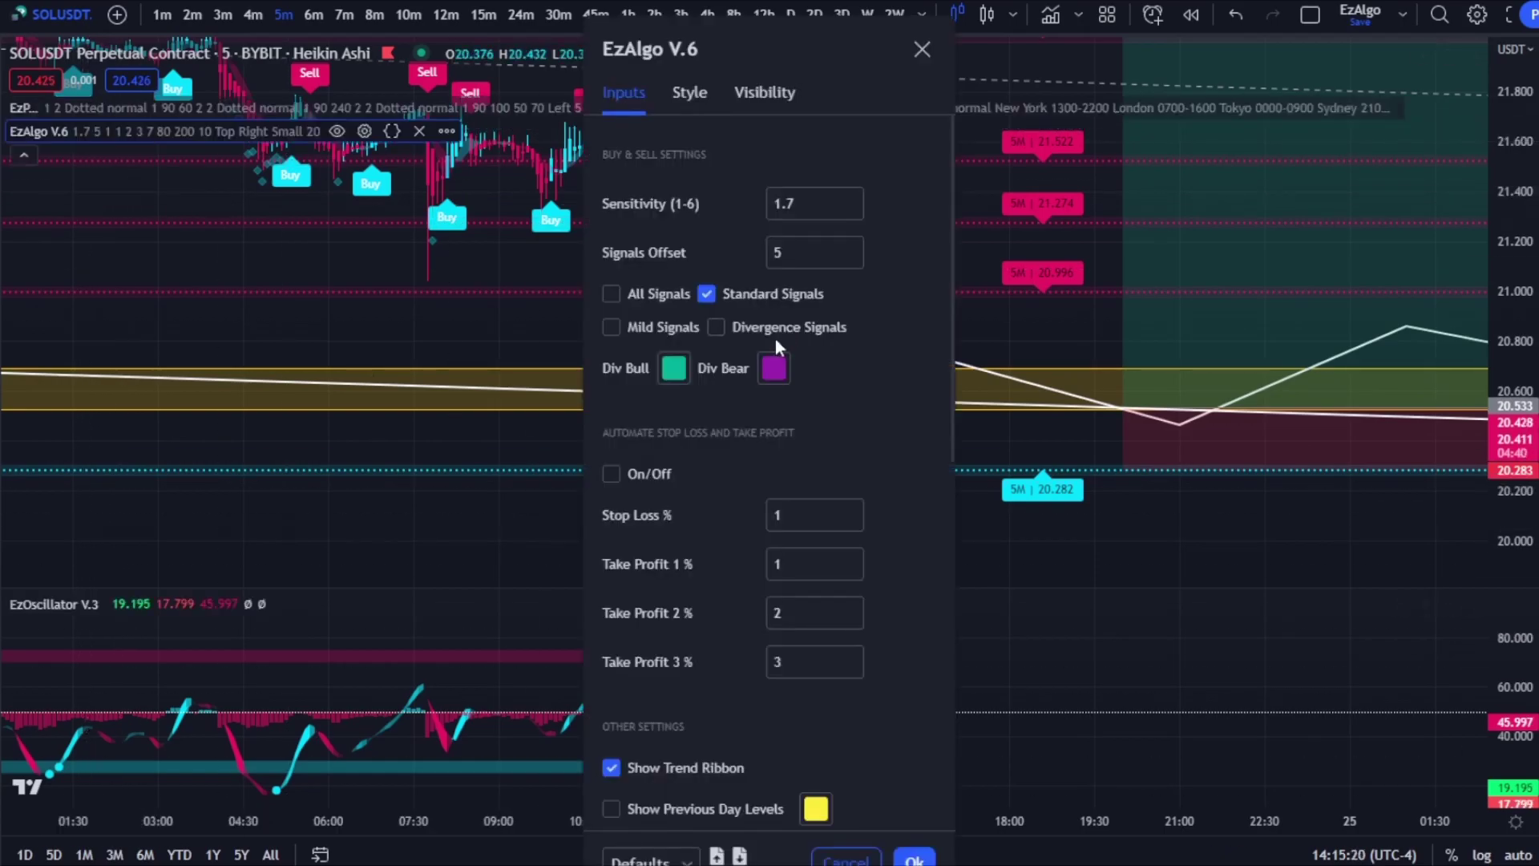
scroll(875, 412, "down", 2)
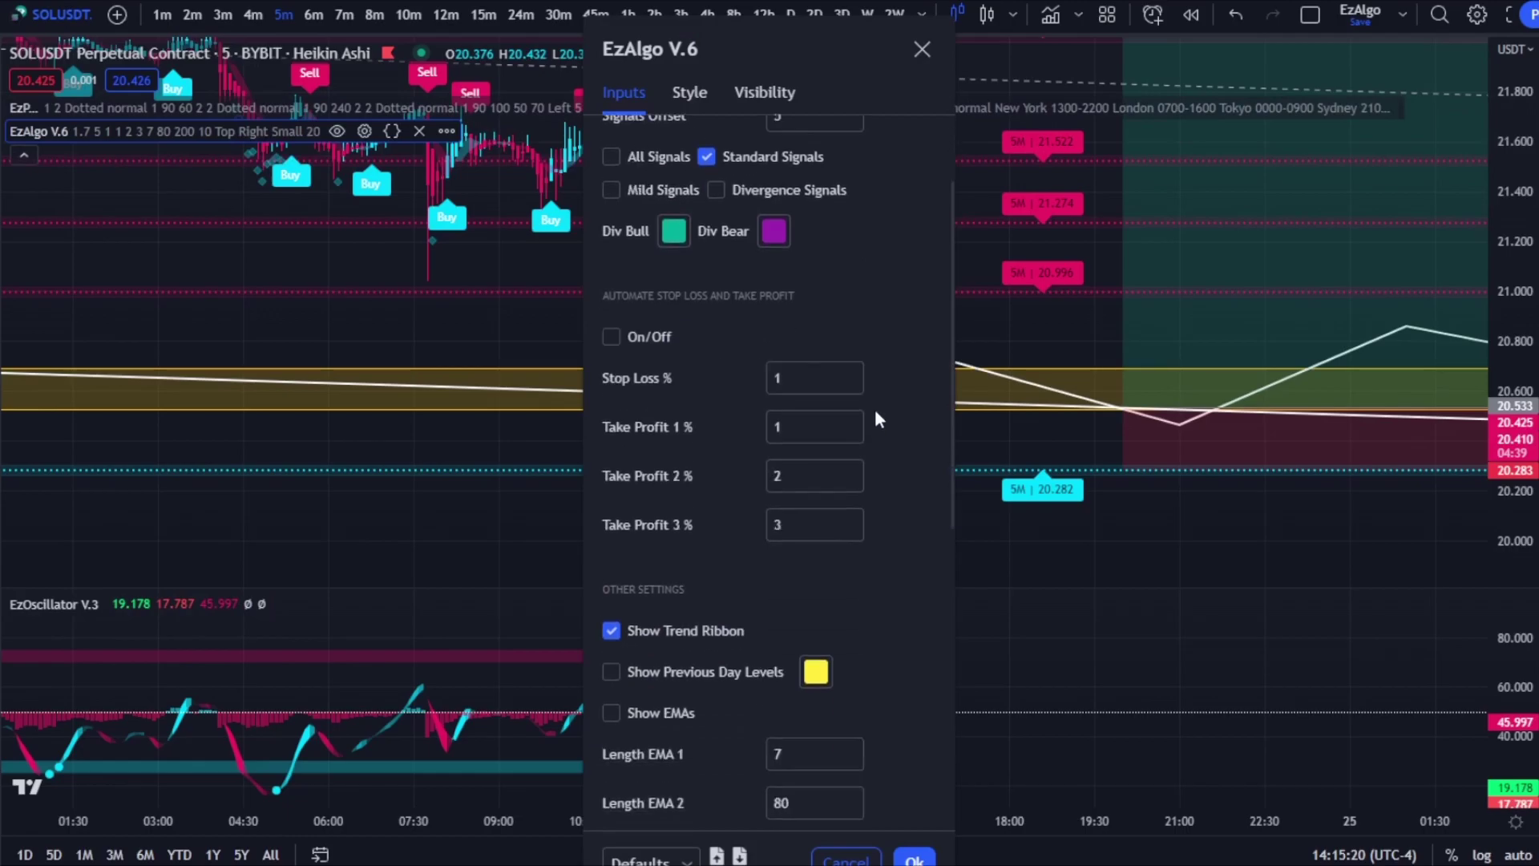
scroll(875, 410, "down", 5)
left_click(665, 262)
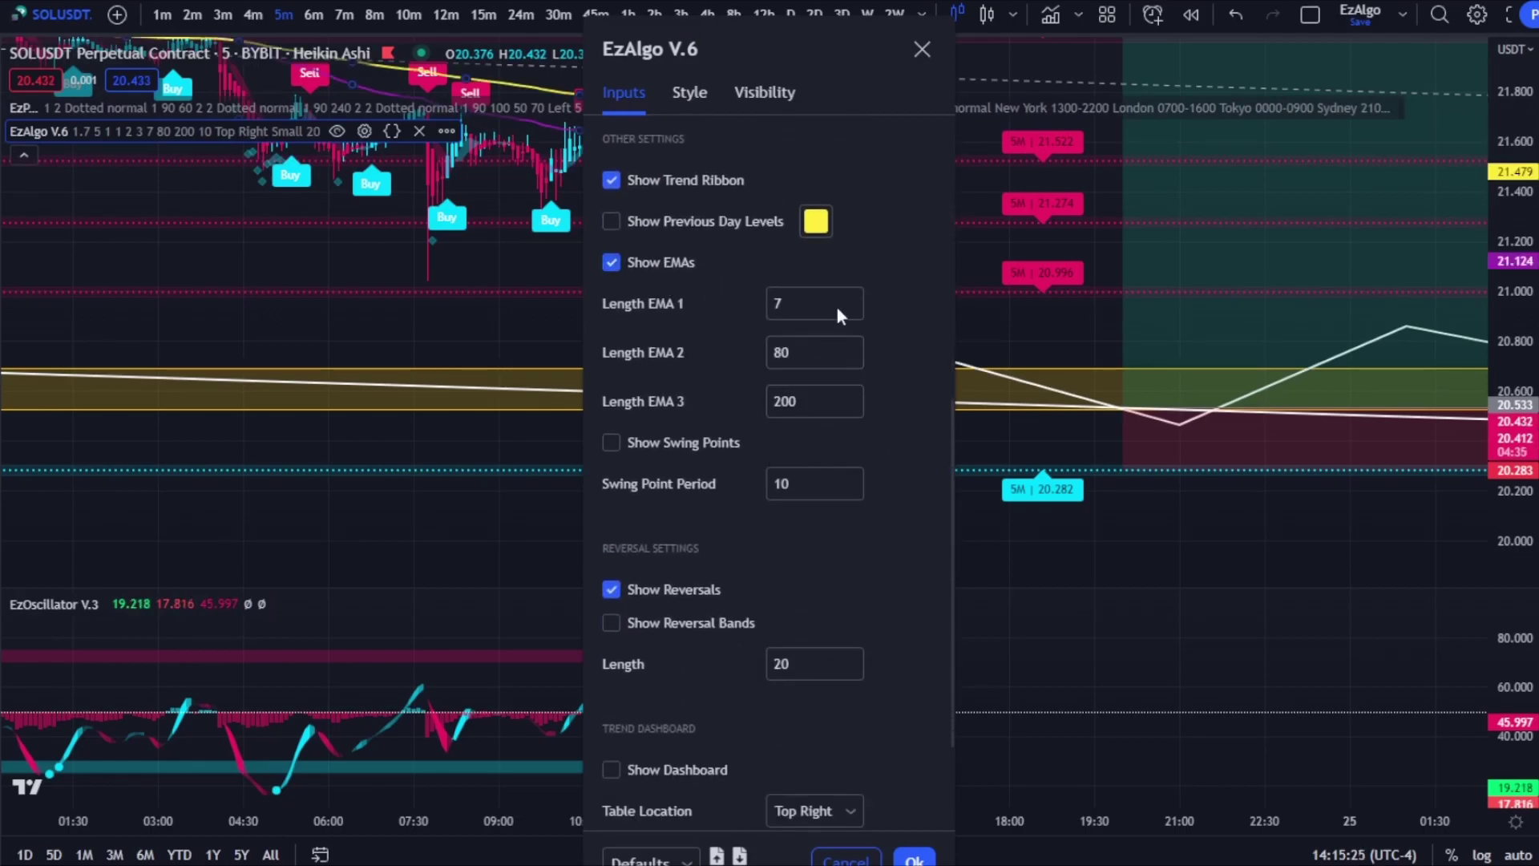
left_click(921, 49)
- Look back through Thursday's and Friday 24 Mar's candles, then return to the fib zone and long projection
scroll(801, 288, "down", 5)
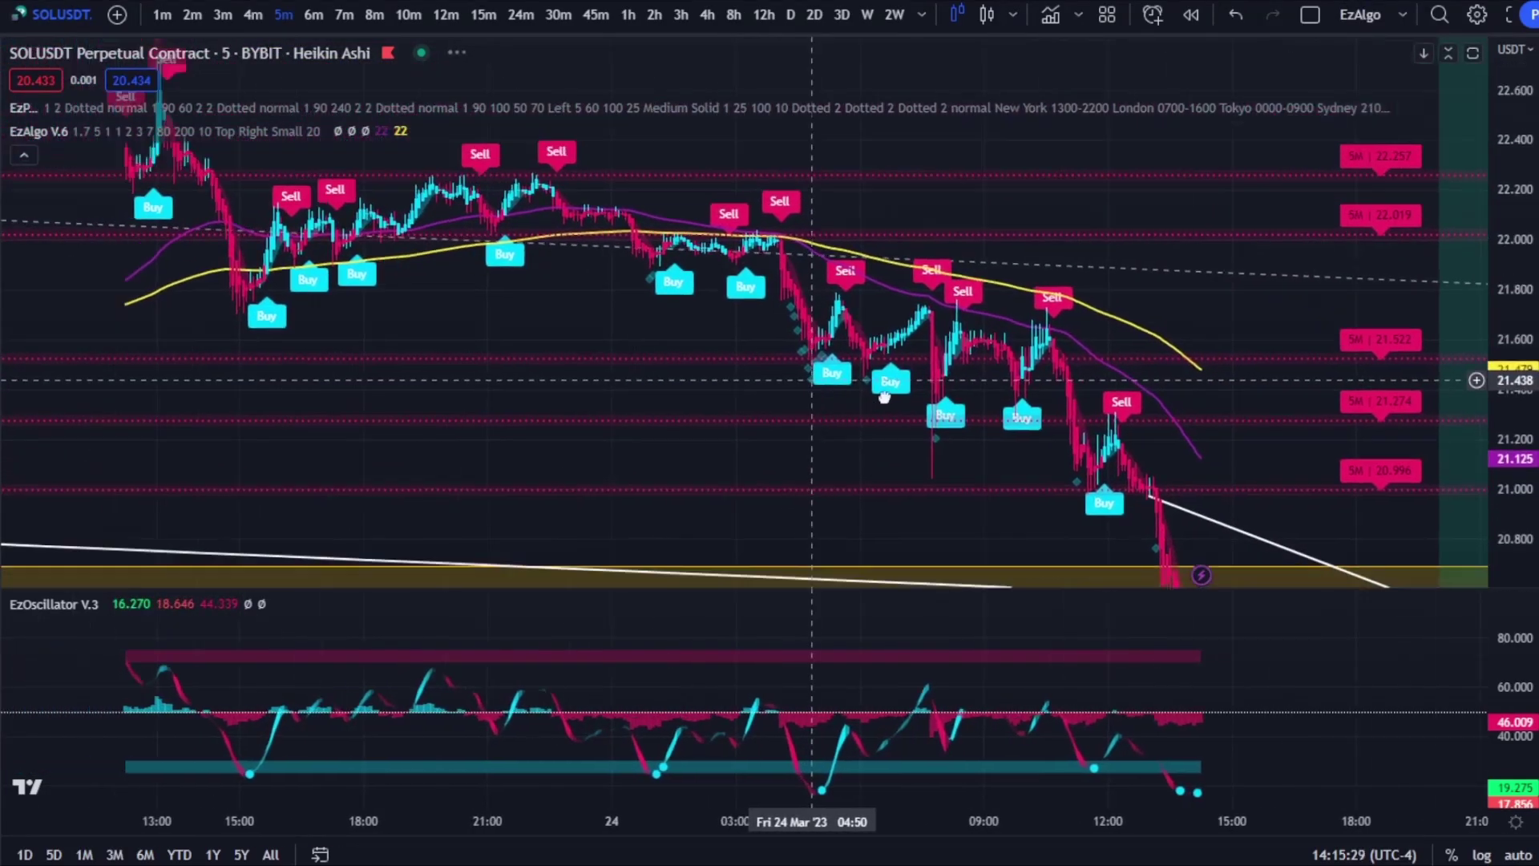
scroll(1040, 377, "up", 2)
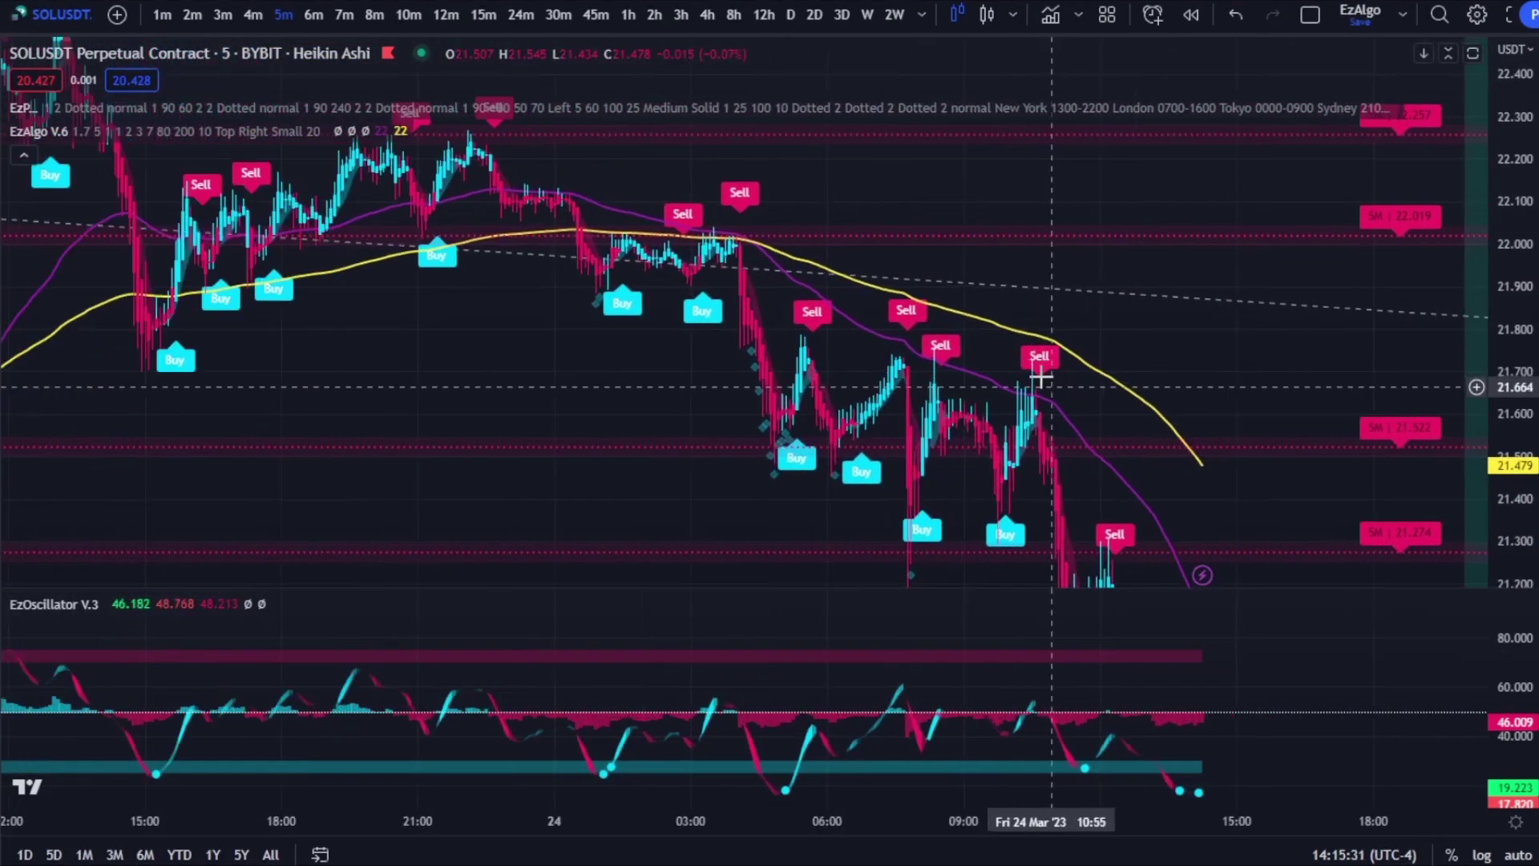
scroll(1040, 376, "up", 1)
left_click_drag(1035, 419, 999, 377)
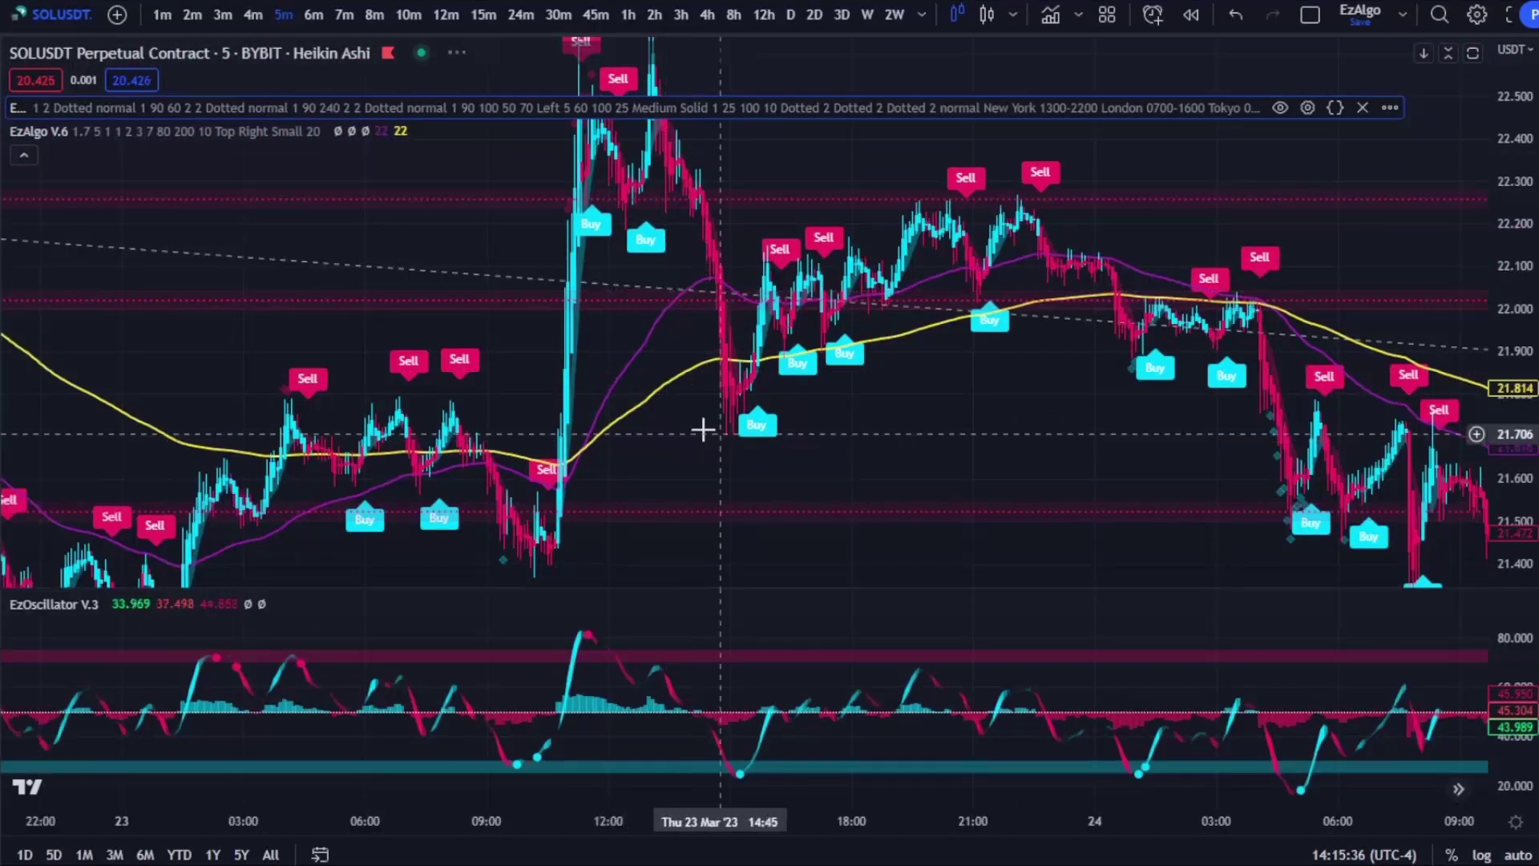
left_click_drag(705, 430, 1000, 315)
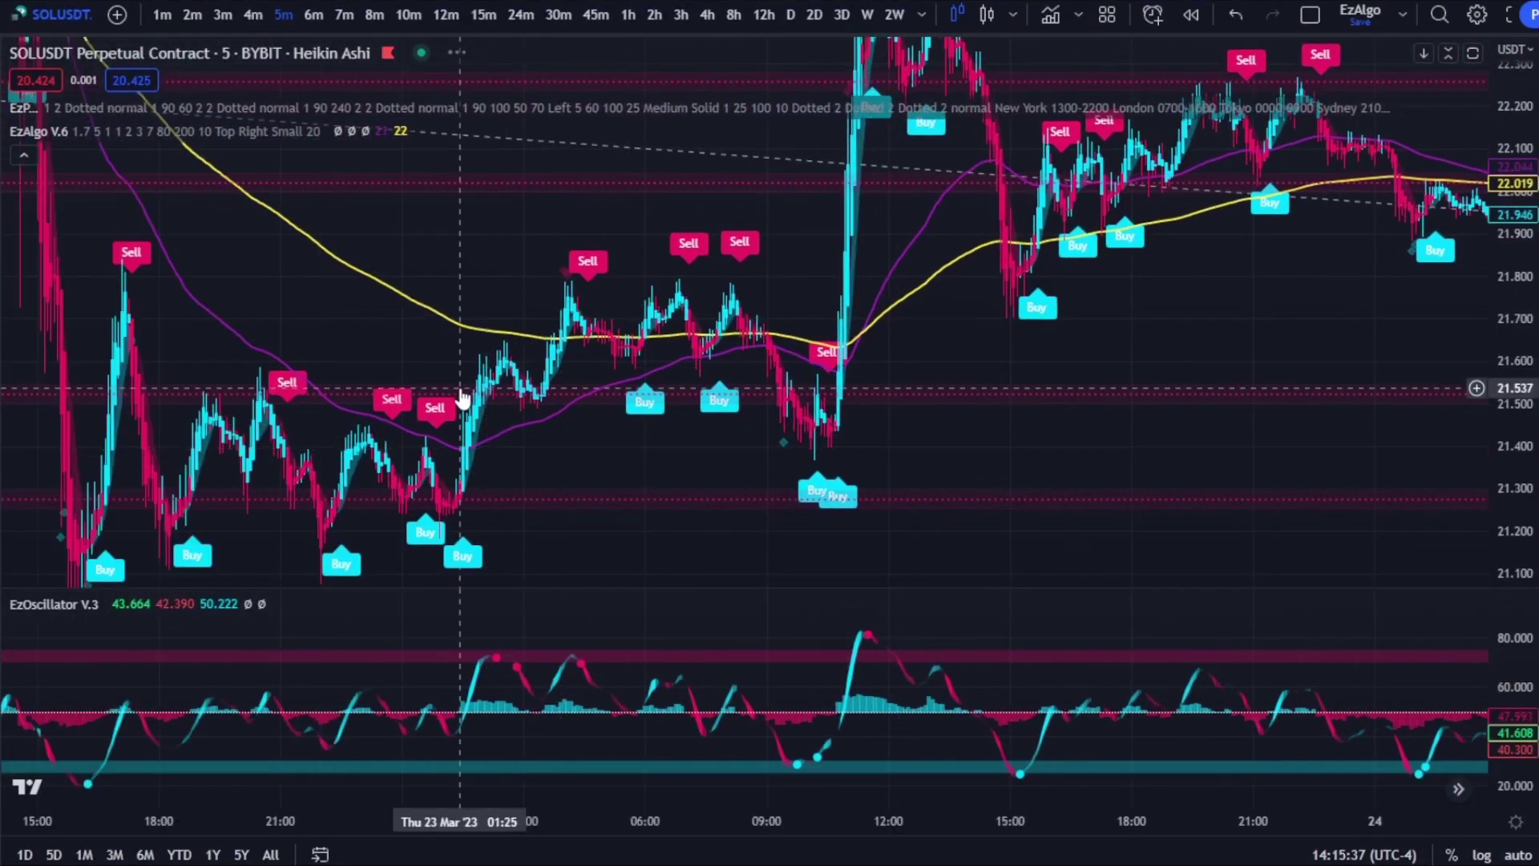
left_click_drag(460, 398, 450, 353)
left_click_drag(1031, 350, 748, 447)
left_click_drag(1031, 378, 664, 295)
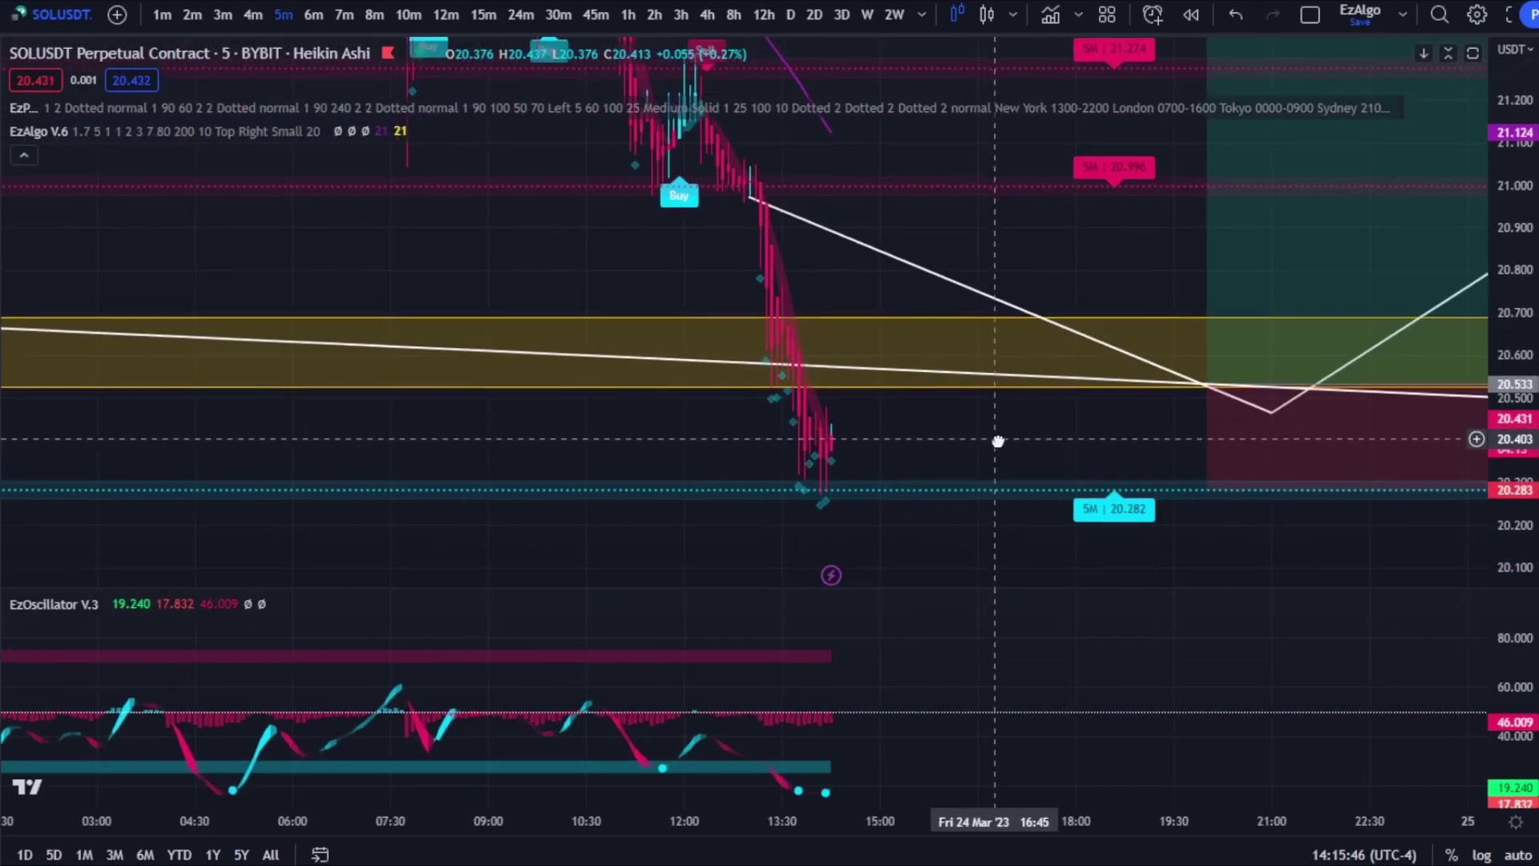
left_click_drag(996, 440, 998, 439)
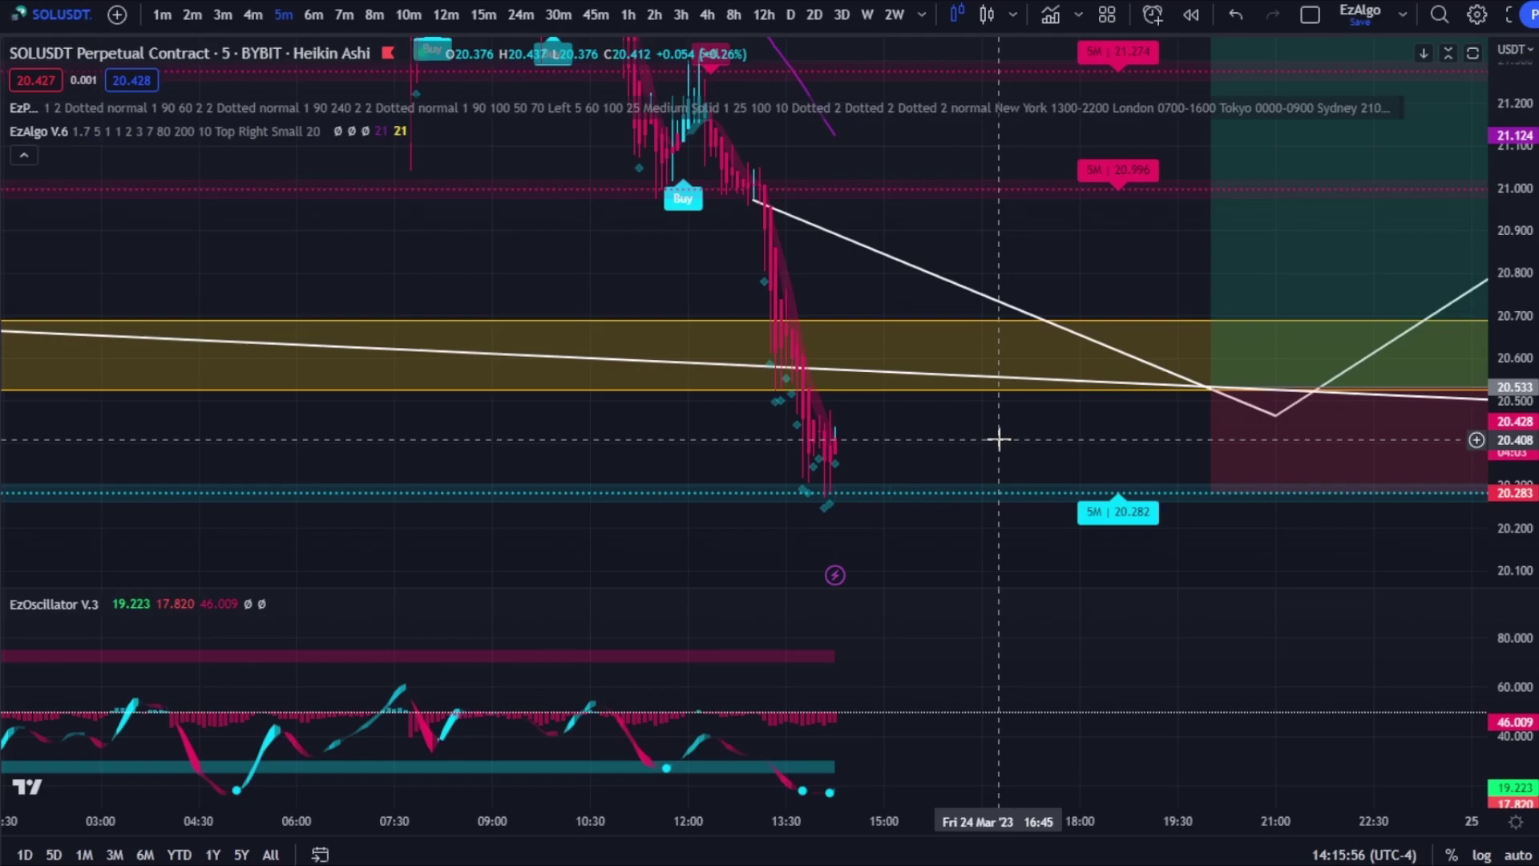
left_click_drag(1042, 167, 1026, 354)
scroll(922, 312, "down", 2)
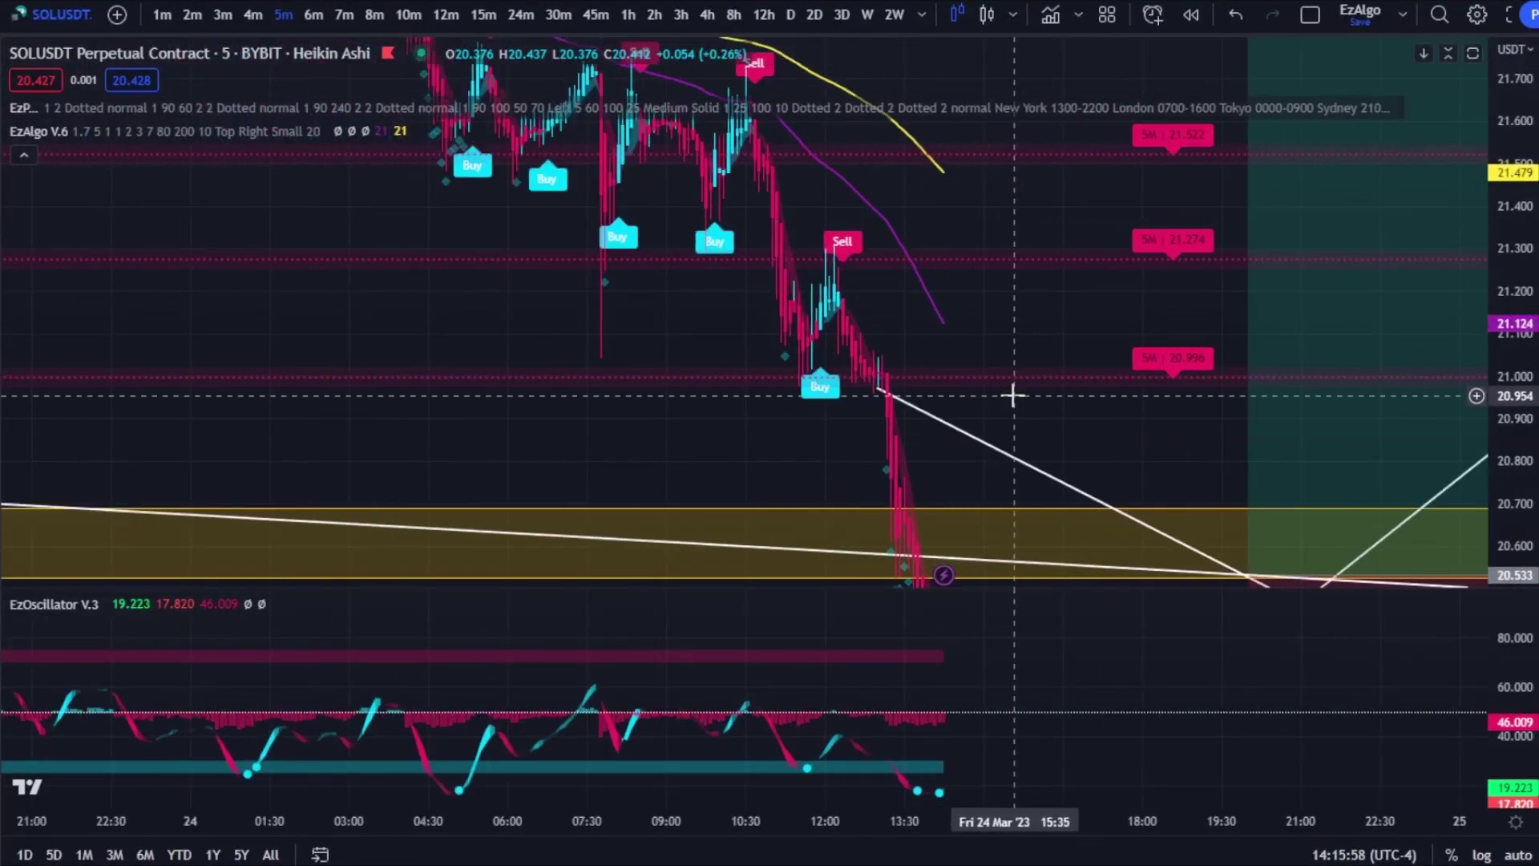
scroll(1013, 395, "up", 4)
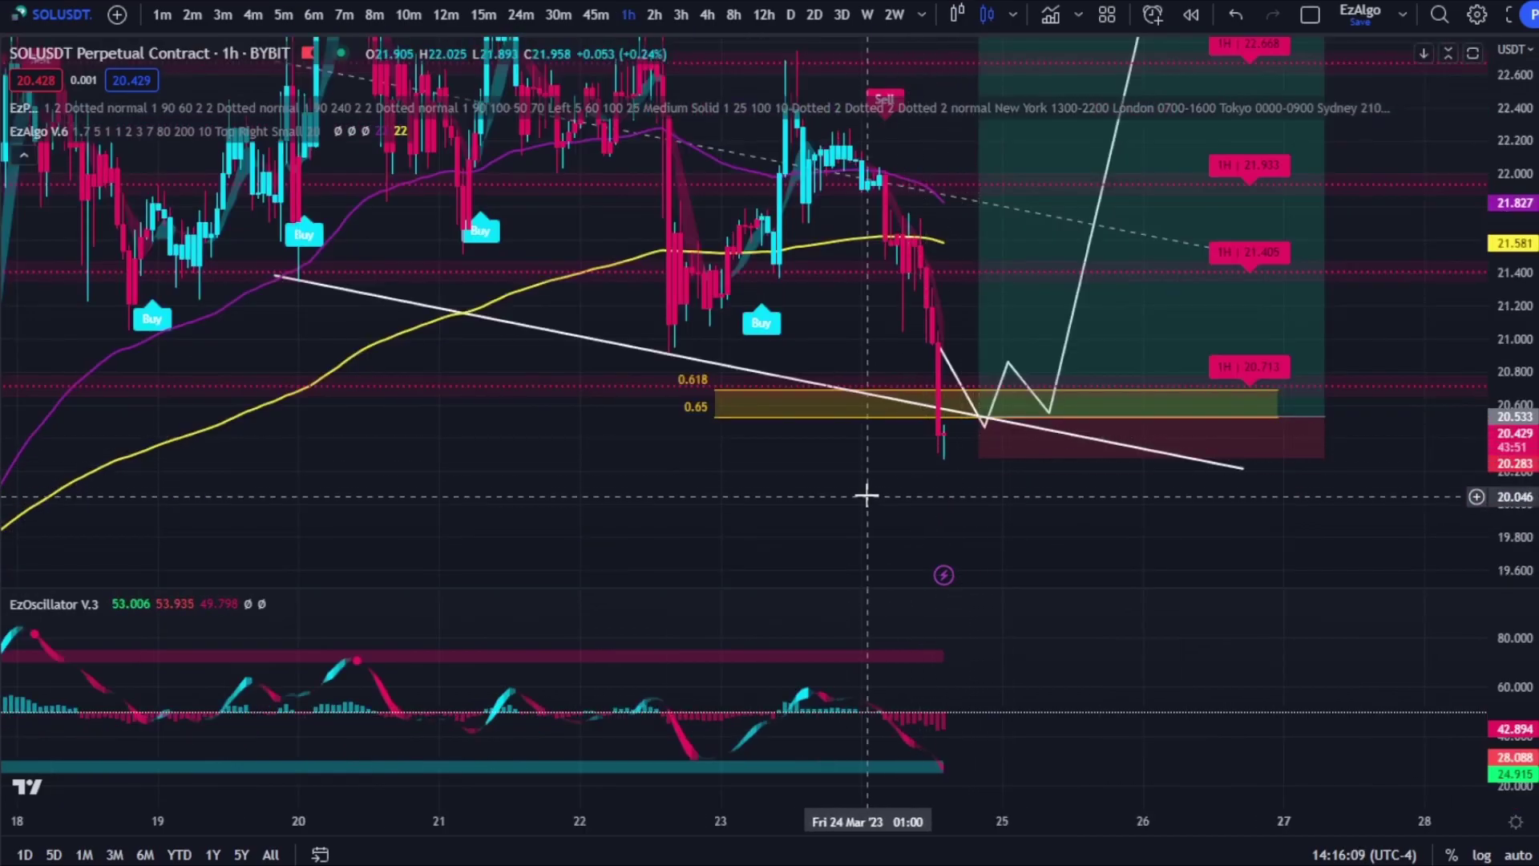
- Zoom and pan the chart to frame the fib zone and channel
scroll(998, 481, "down", 1)
scroll(1003, 478, "up", 1)
left_click_drag(873, 464, 828, 518)
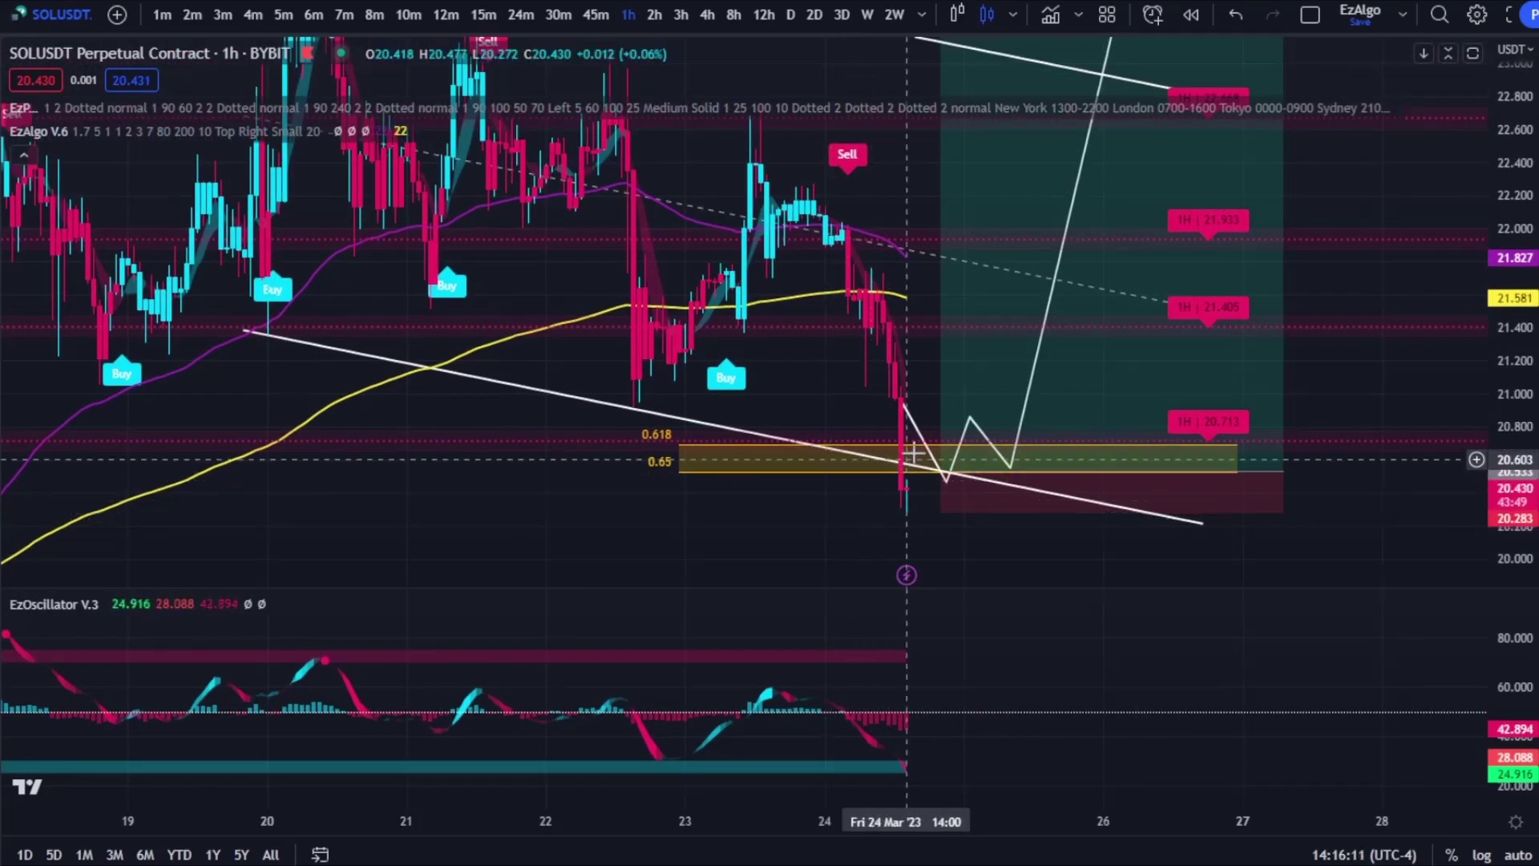
scroll(745, 501, "down", 3)
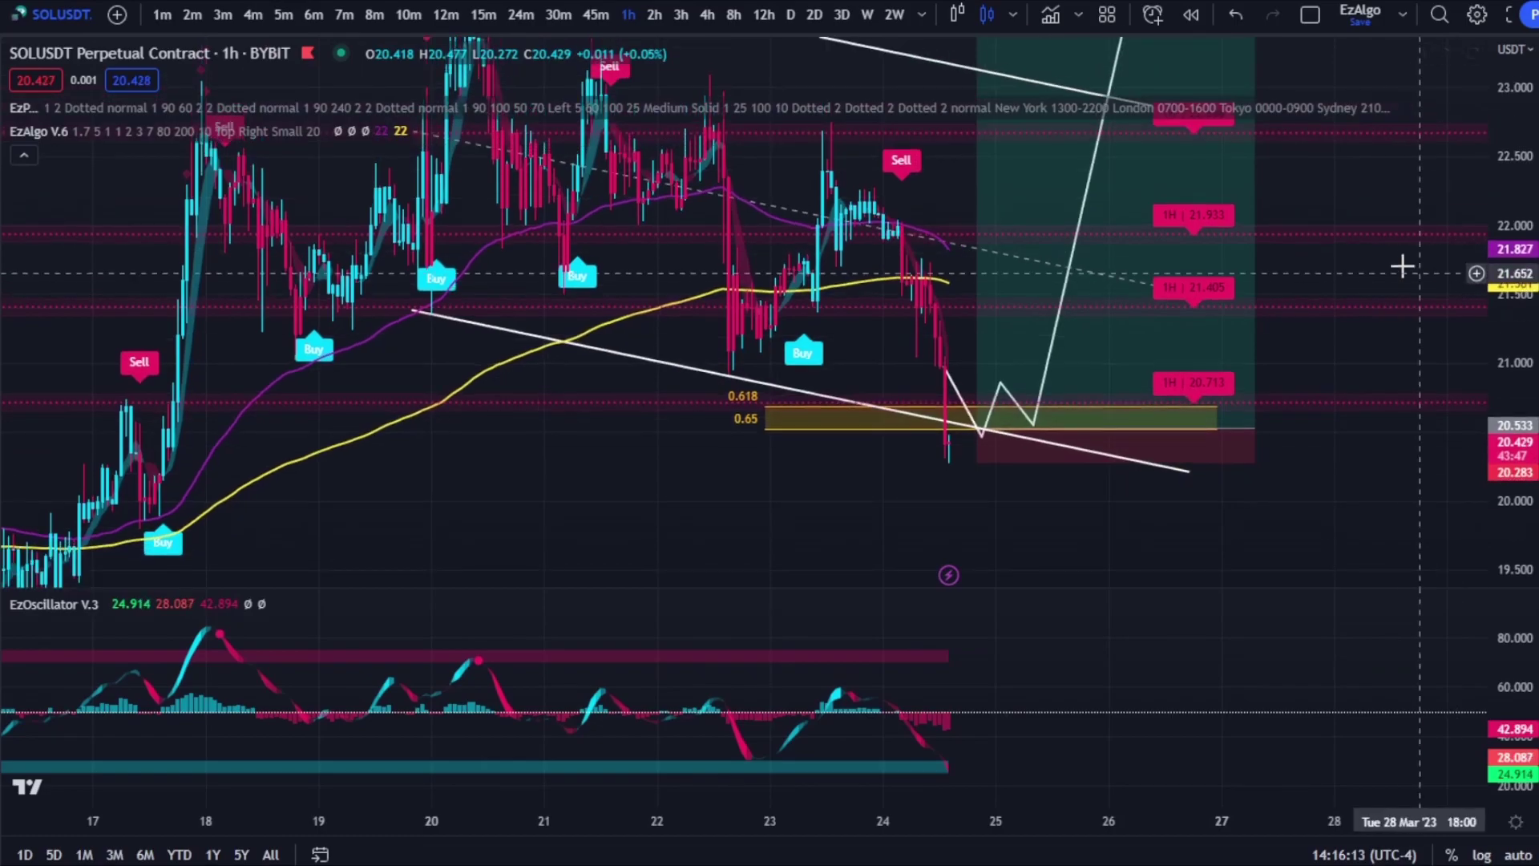